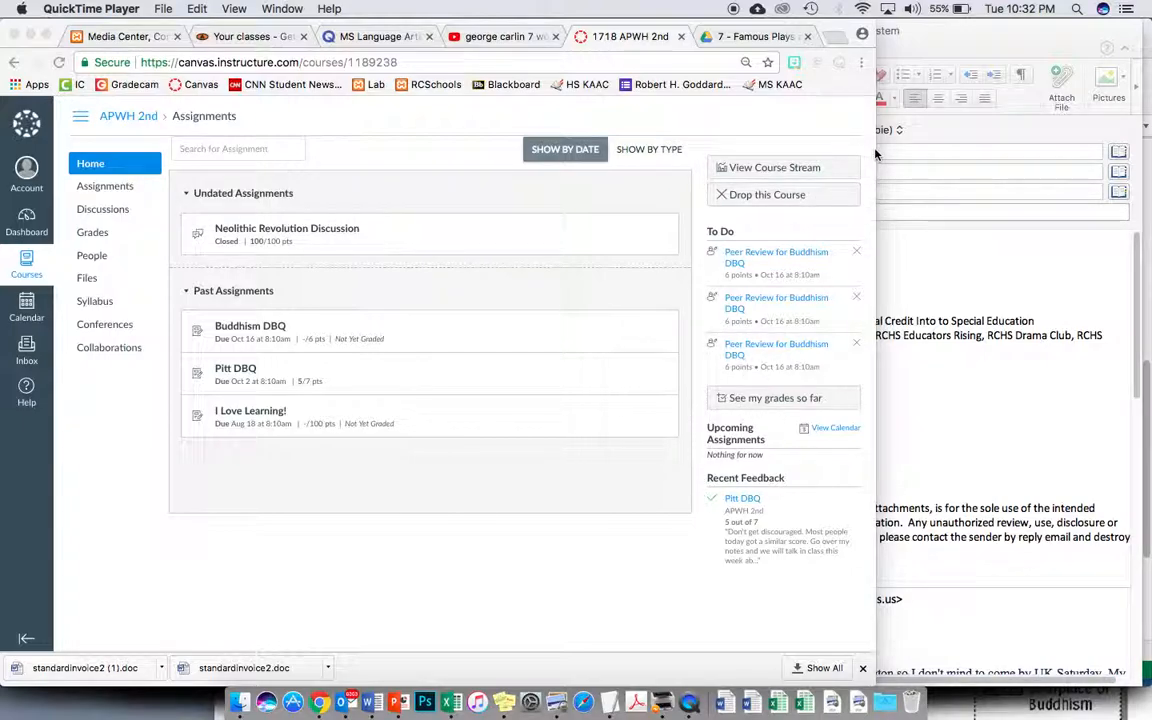
Widen the browser window and open the first Peer Review for Buddhism DBQ from the to-do list
drag(875, 147, 1092, 137)
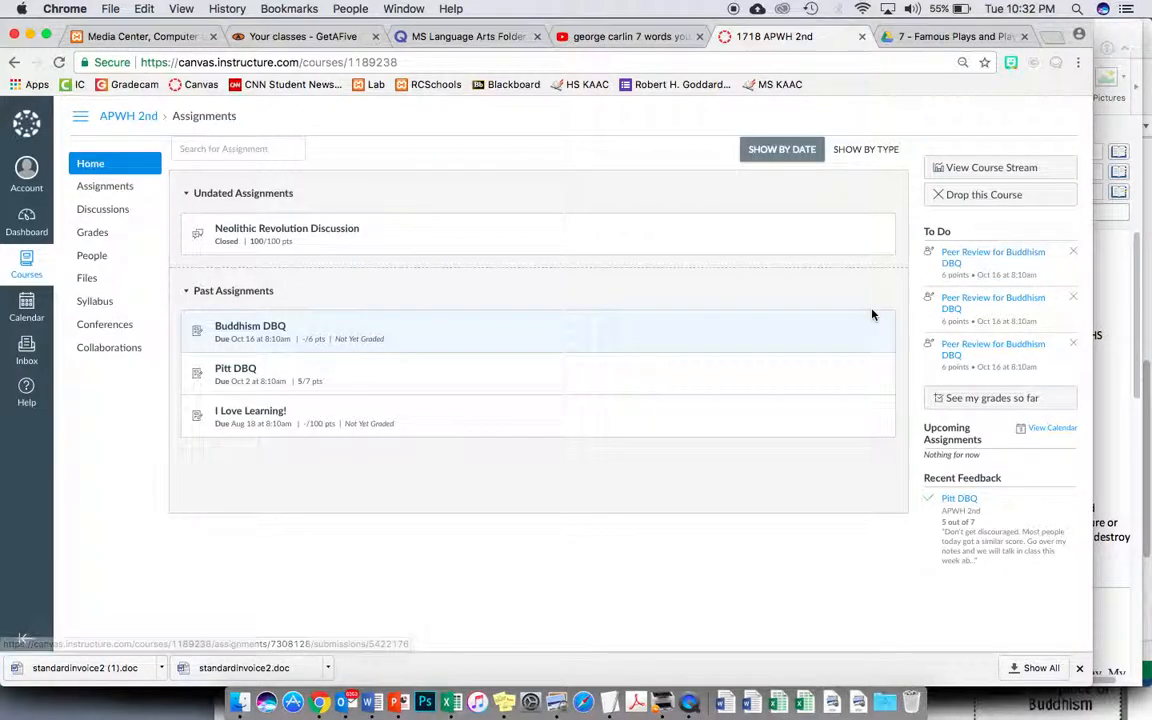
click(953, 261)
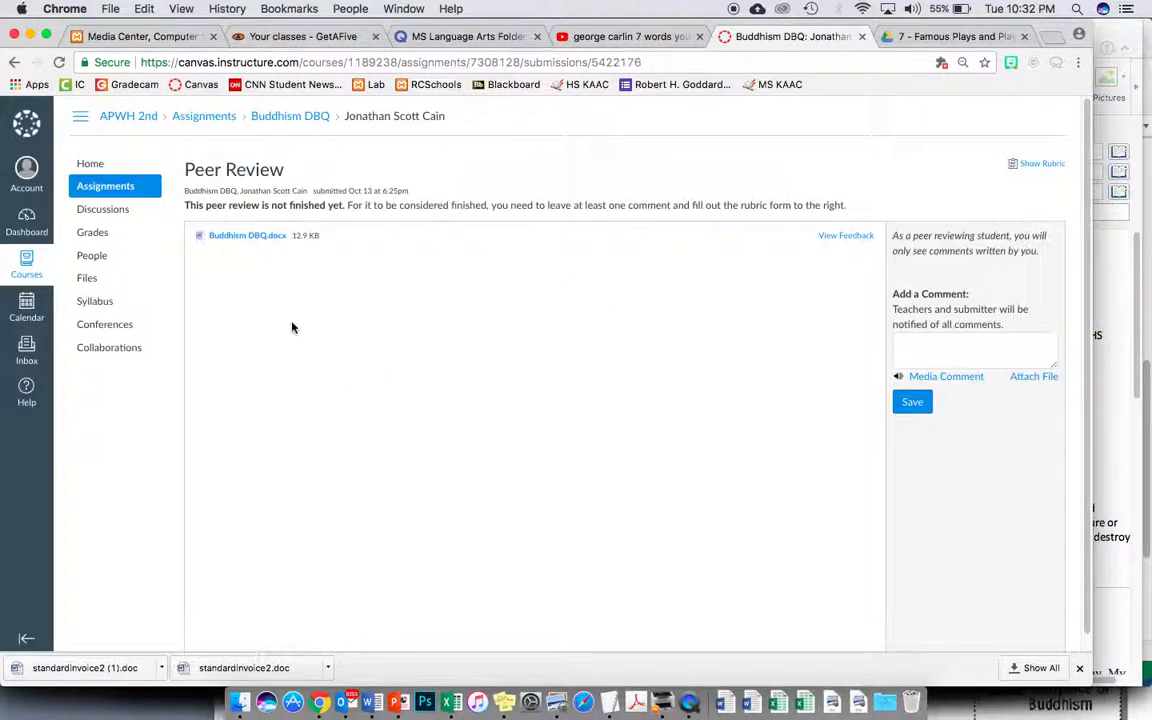
Download the submitted Buddhism DBQ.docx, view it in Word, close it and return to the peer review page in Chrome
click(249, 236)
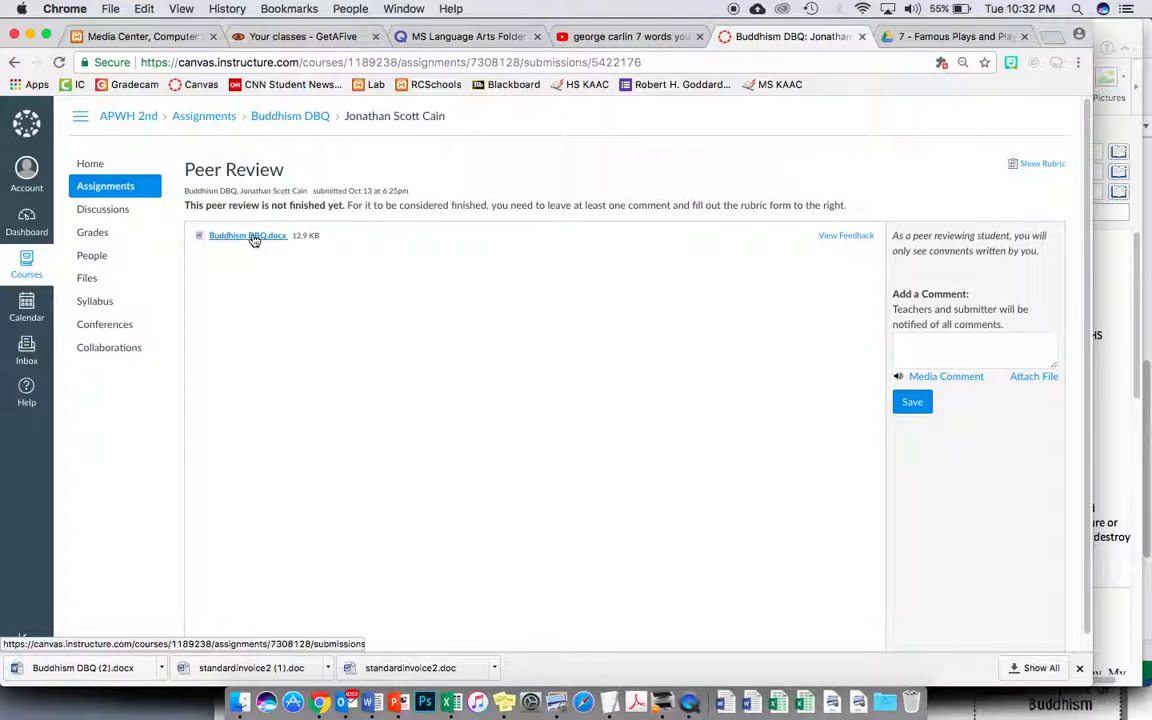
click(90, 667)
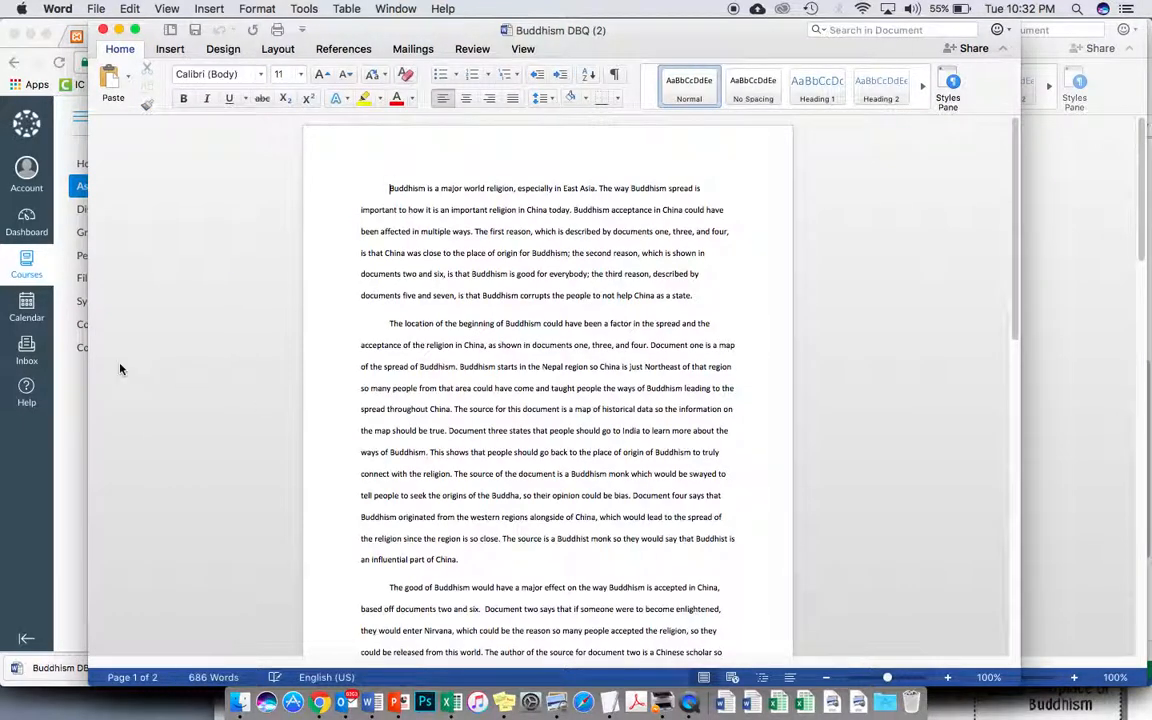
click(105, 33)
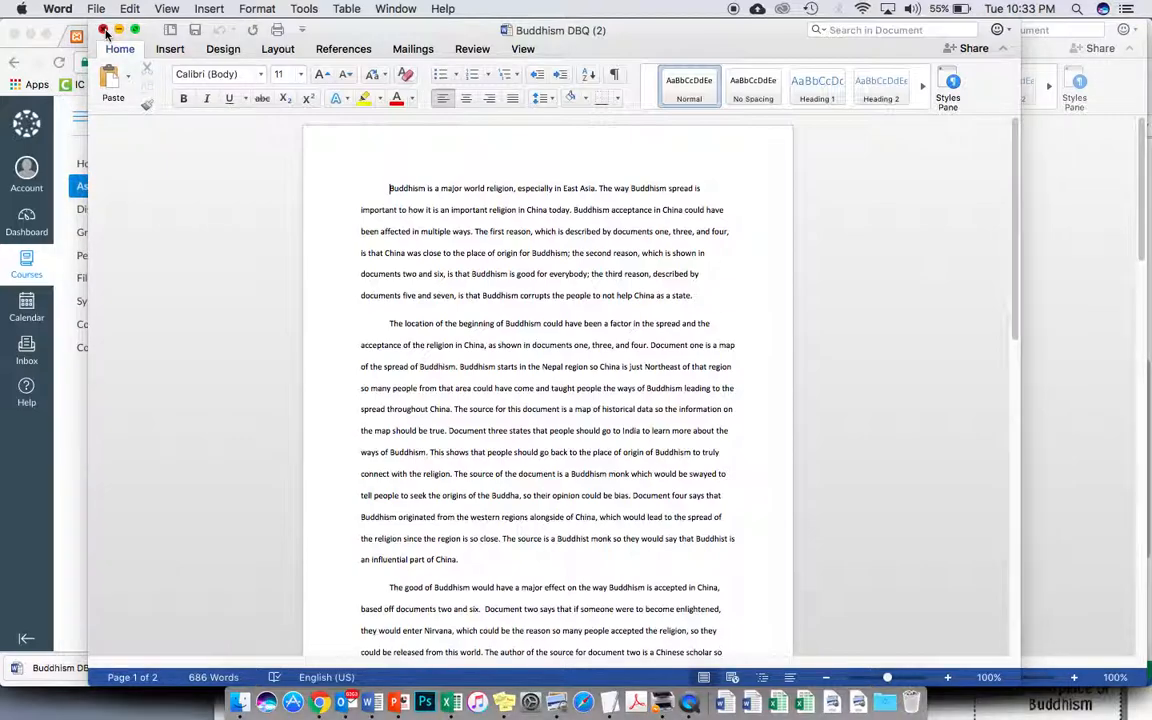
click(160, 608)
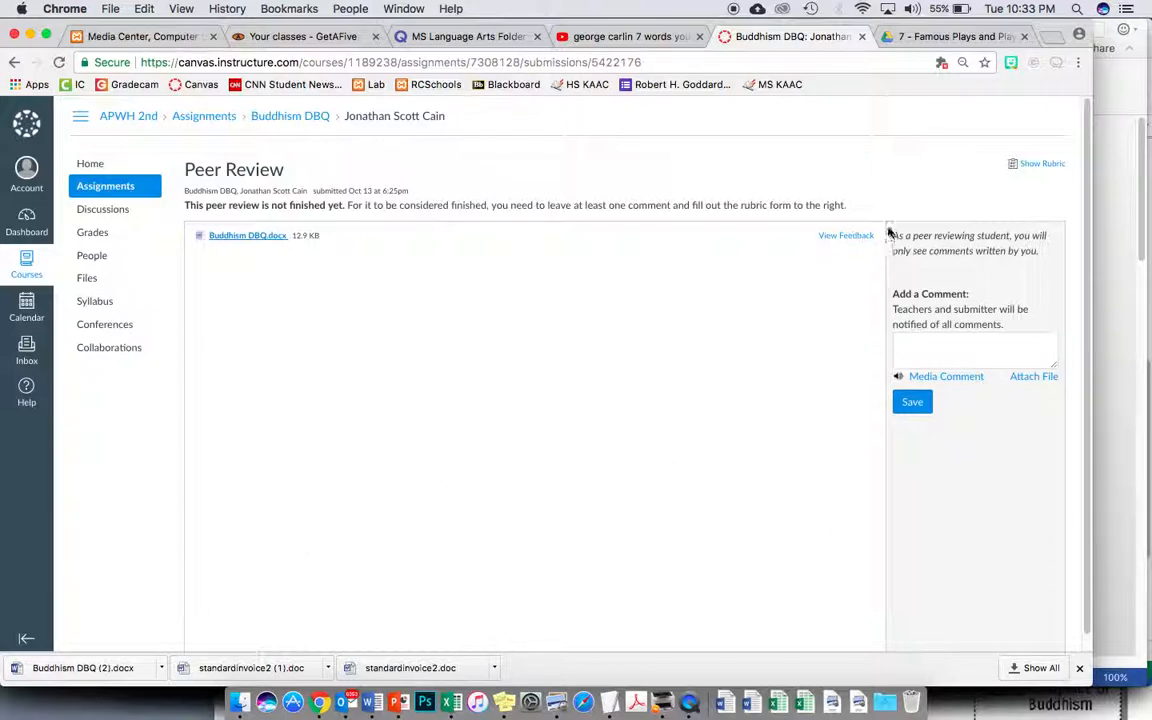
Open the feedback preview of Buddhism DBQ.docx, look over its existing annotations and expand it to full screen
click(839, 238)
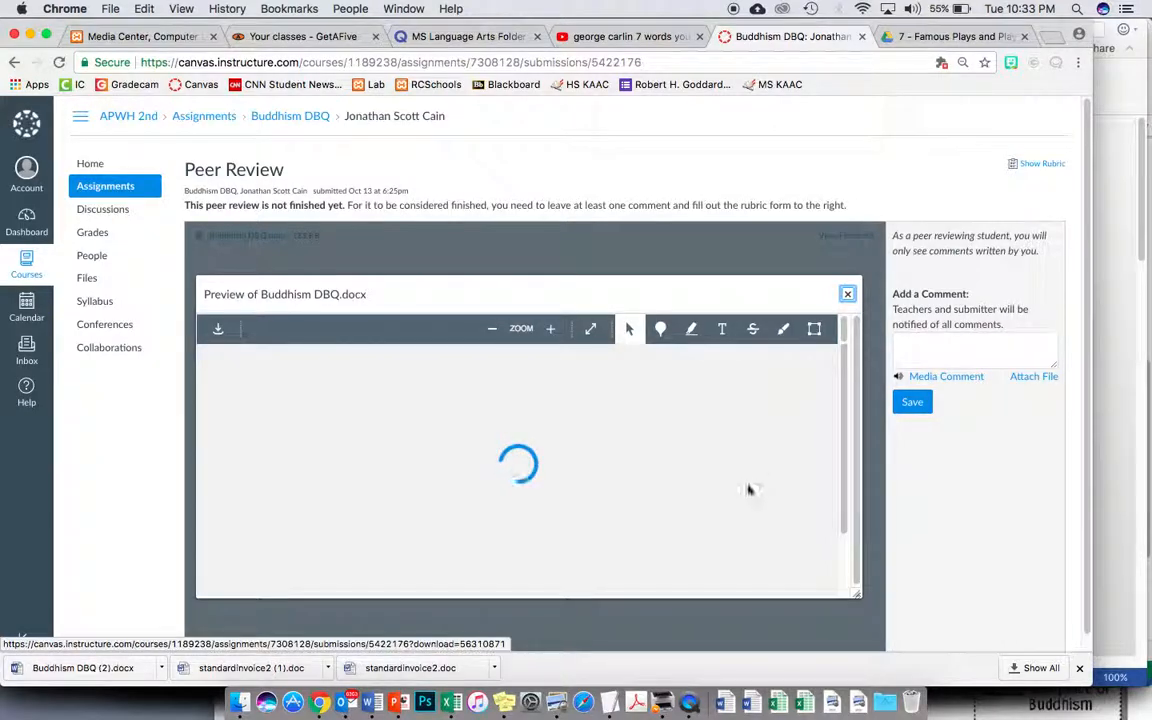
scroll(598, 452, down, 5)
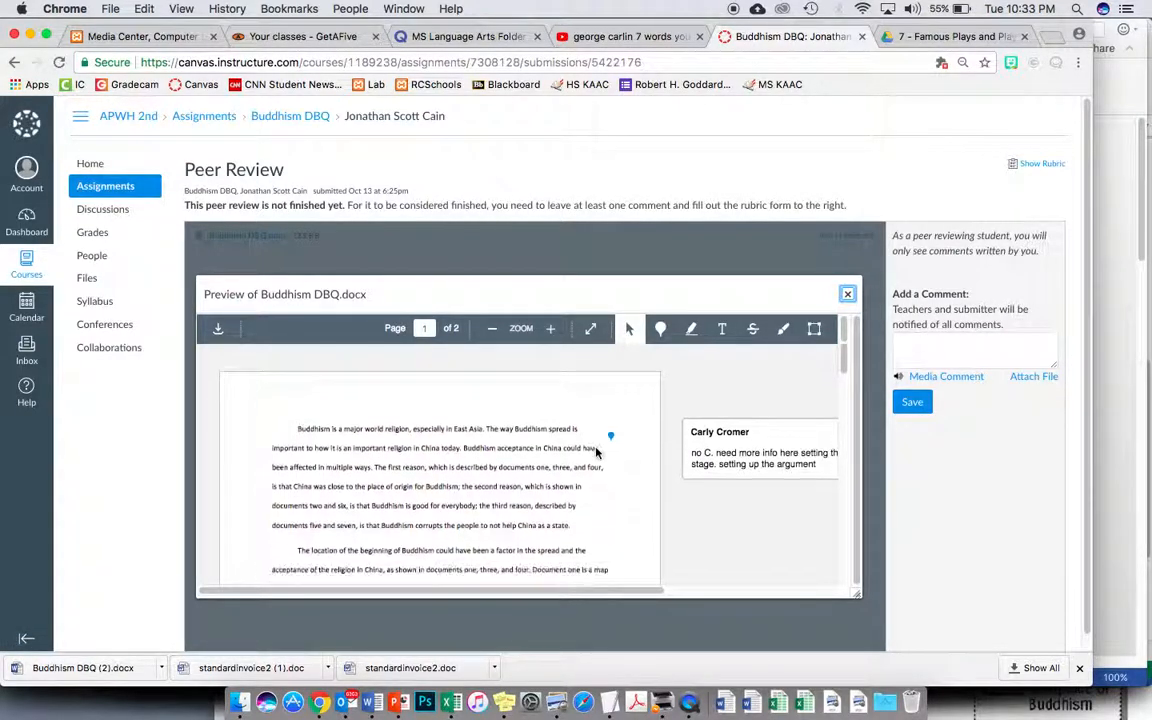
scroll(598, 453, up, 5)
scroll(598, 453, down, 2)
scroll(598, 453, up, 2)
scroll(598, 453, right, 1)
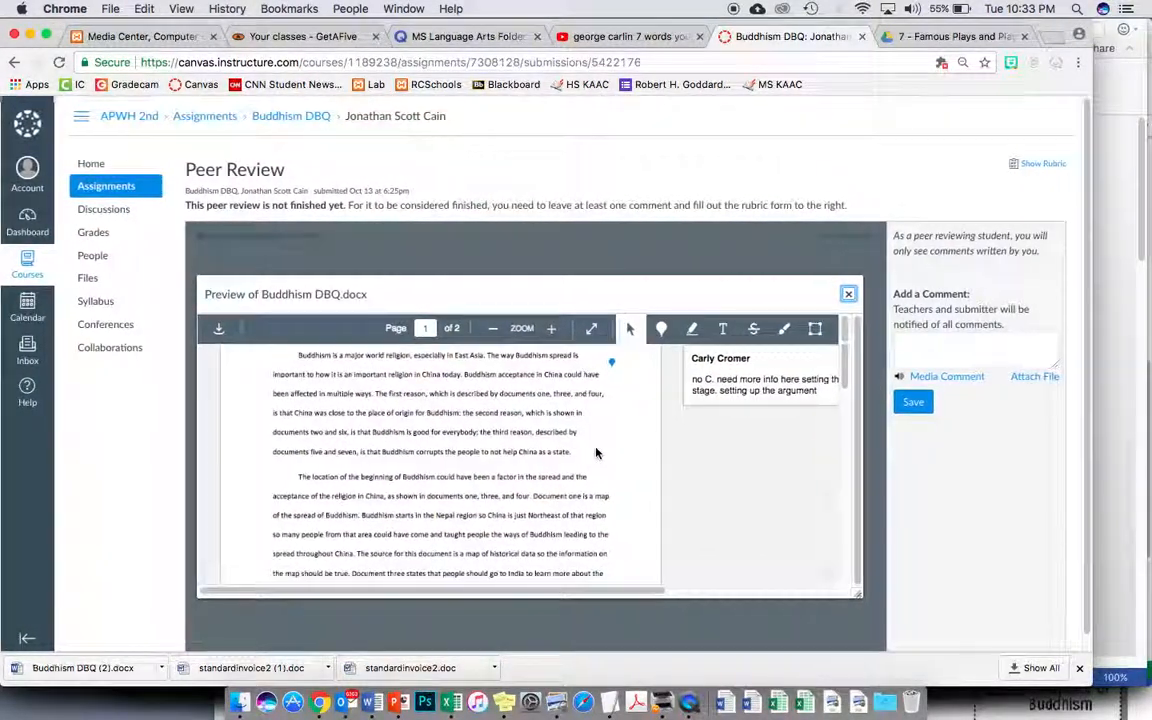
click(592, 332)
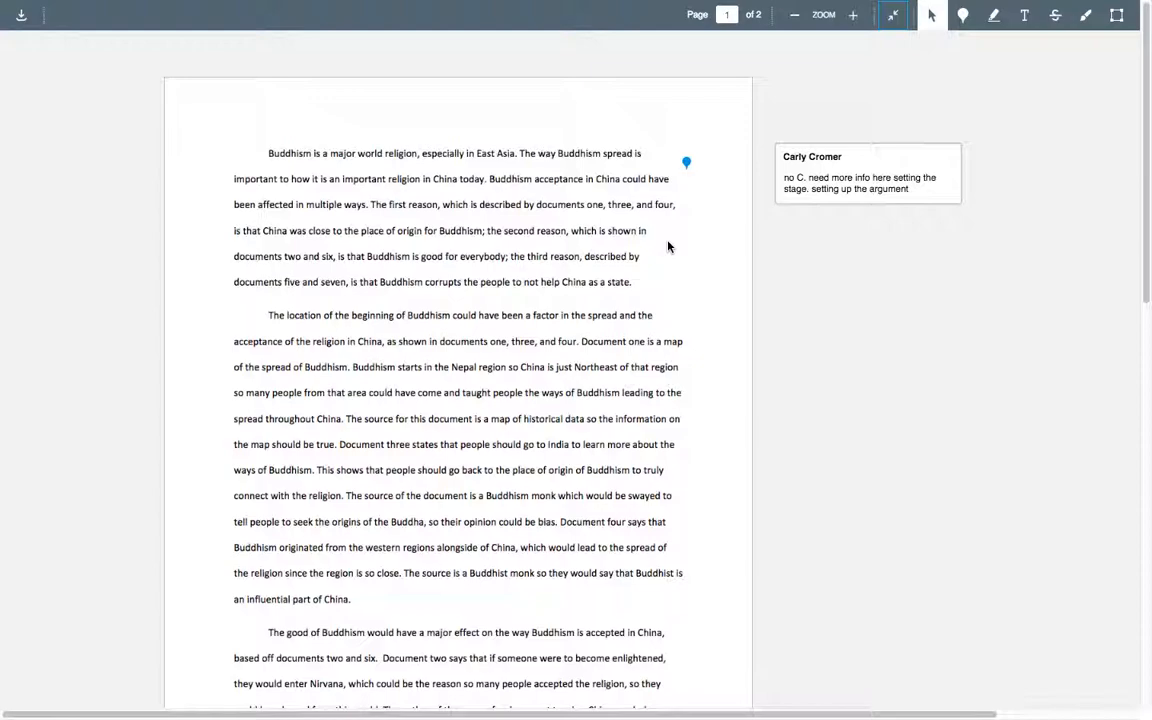
Place a blue point annotation by "China today" in the first paragraph with the comment "comment comment comment"
click(962, 17)
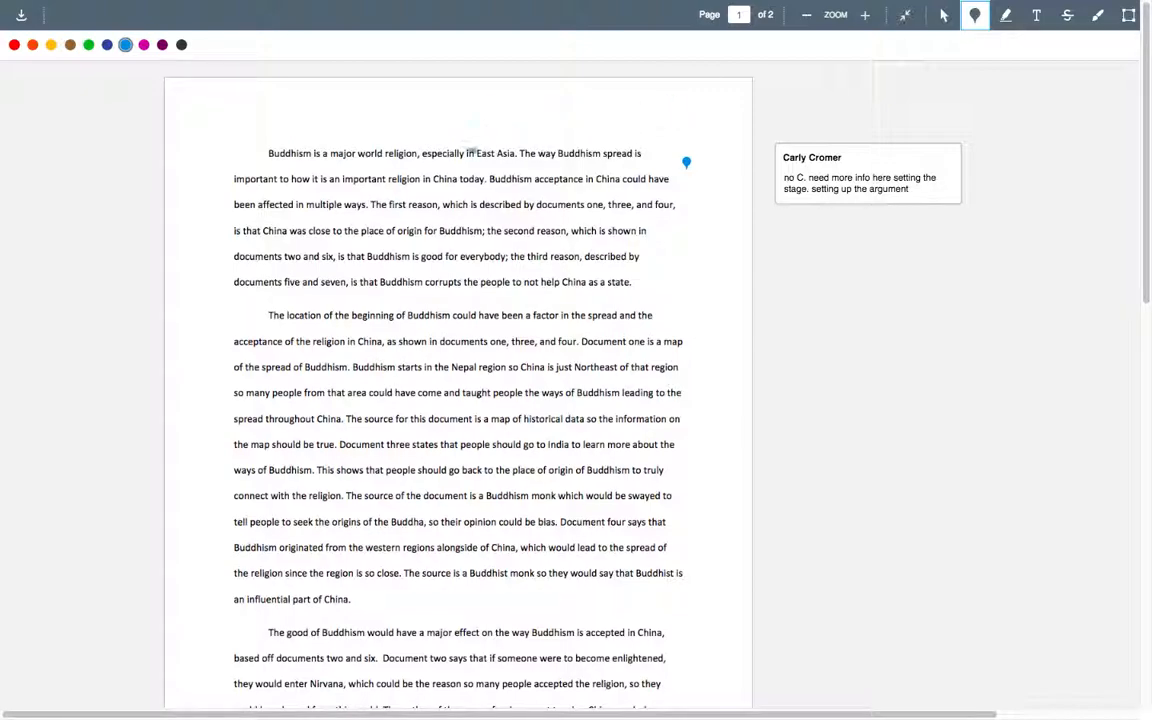
click(433, 178)
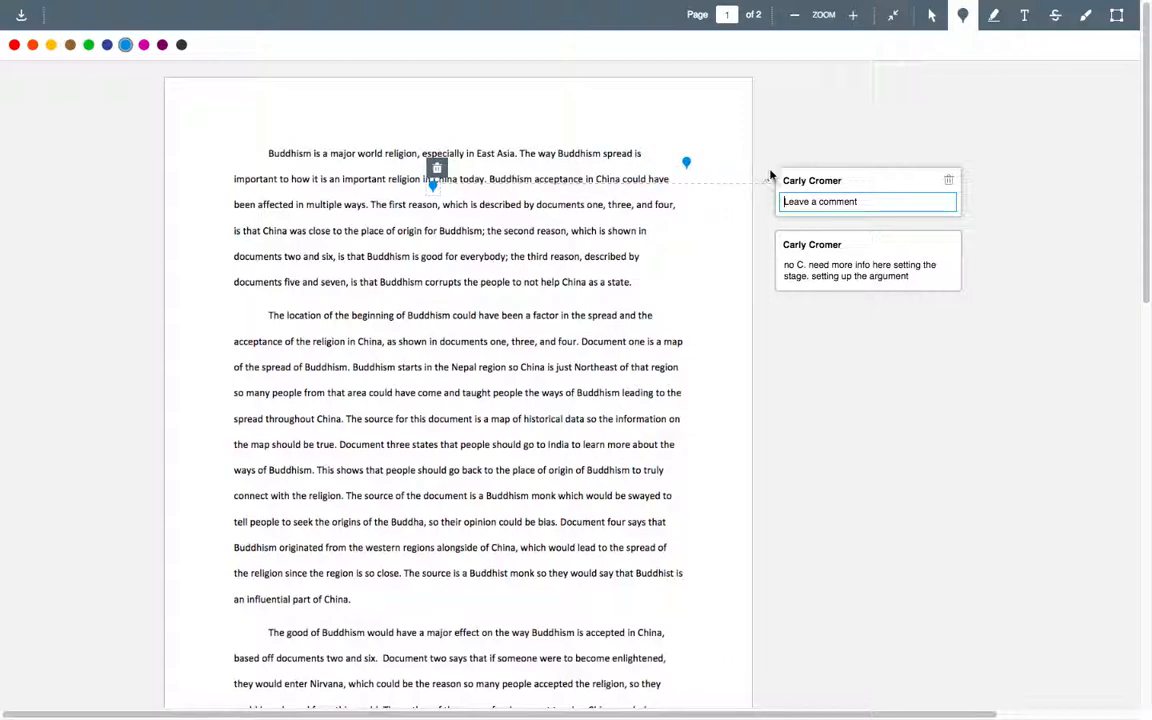
text(comment comment comment)
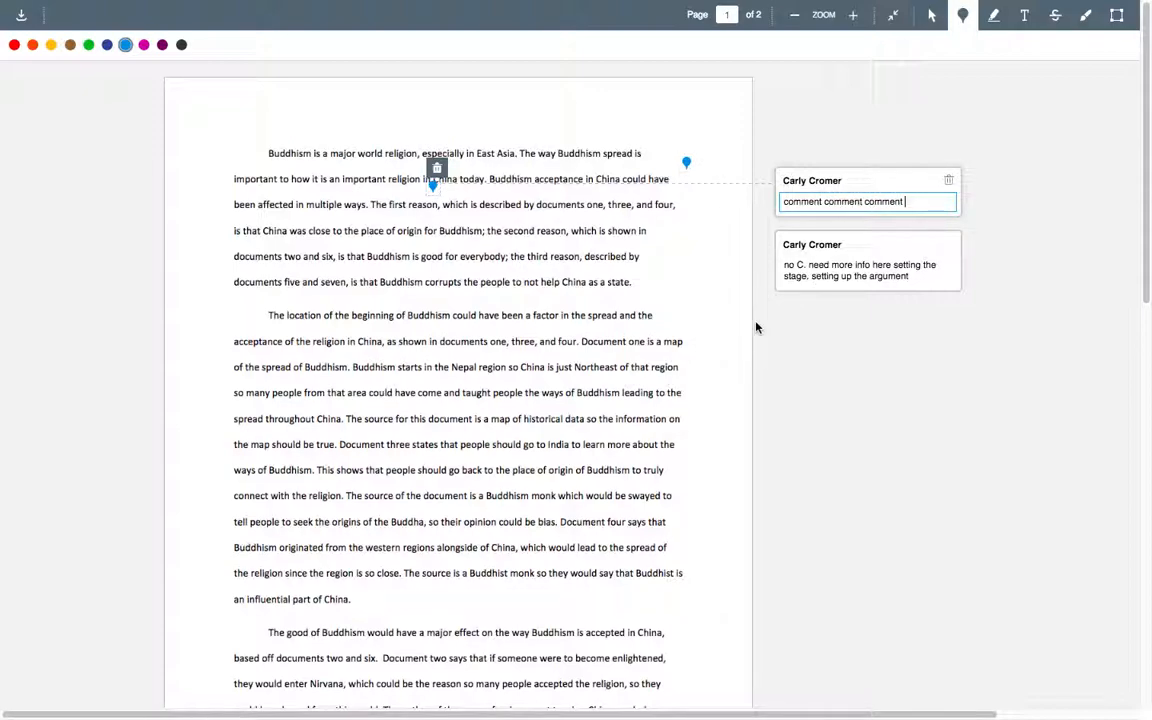
click(756, 327)
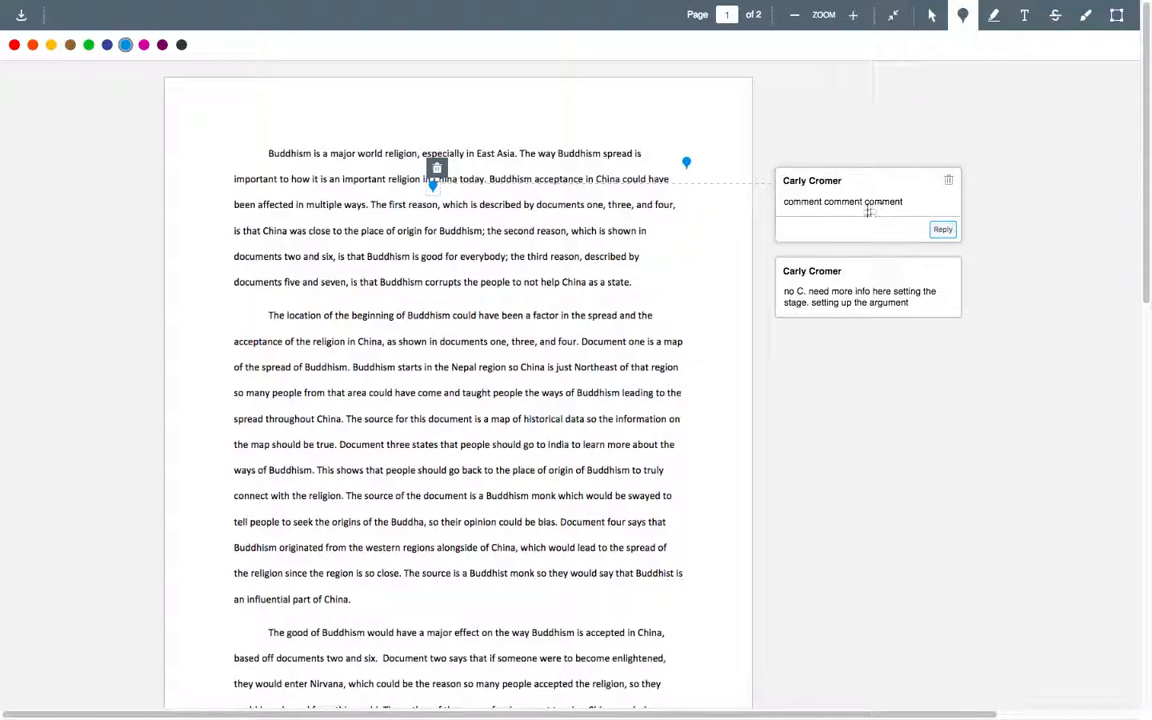
Delete the "comment comment comment" note from the point annotation and return the preview to full screen
click(948, 181)
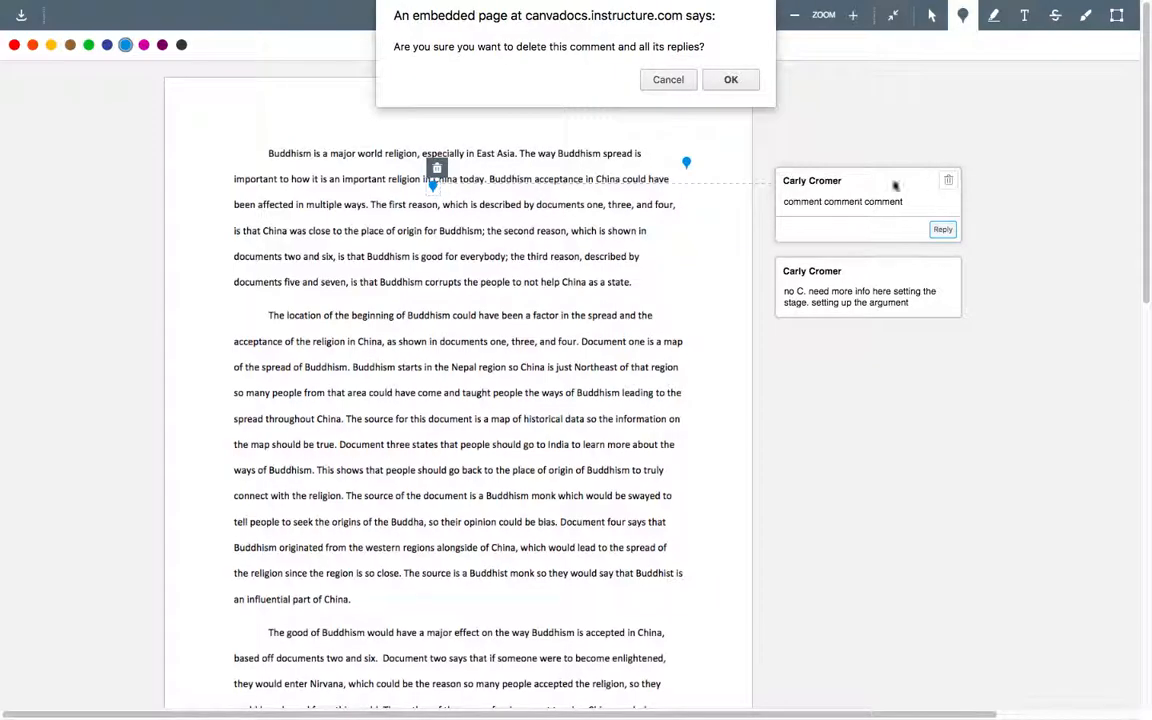
click(712, 178)
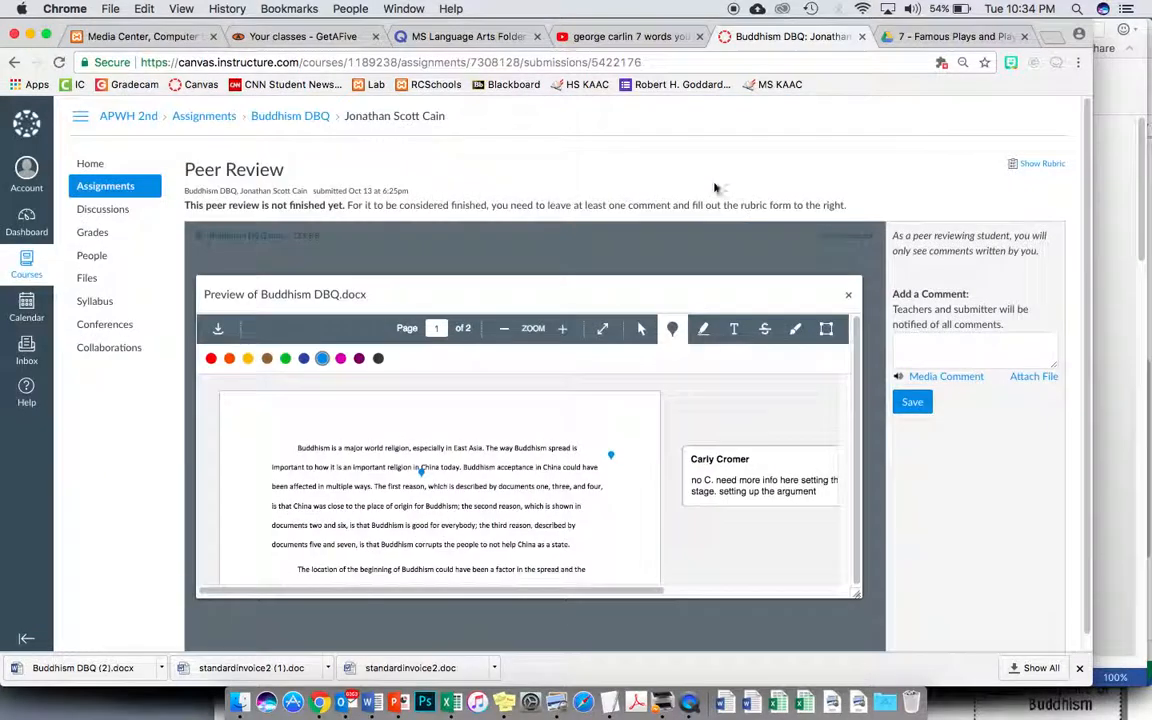
click(605, 330)
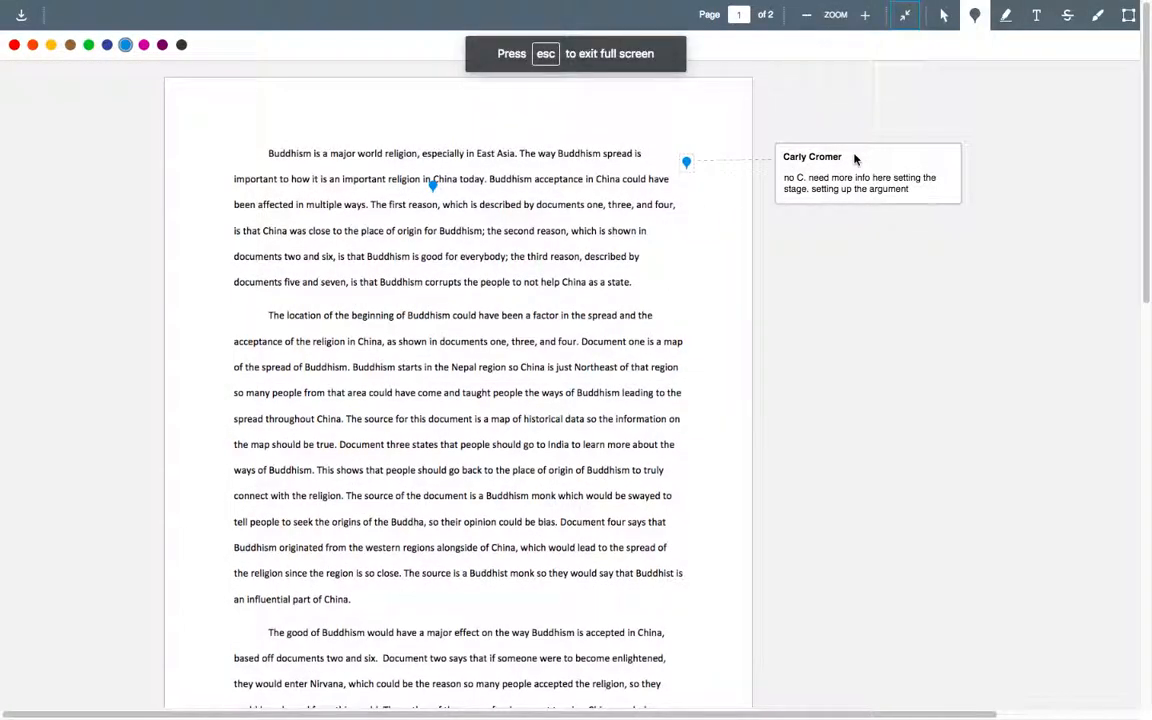
Highlight in yellow from "ways. The first reason" to "close to the place of" and open a comment on the highlight
click(1006, 15)
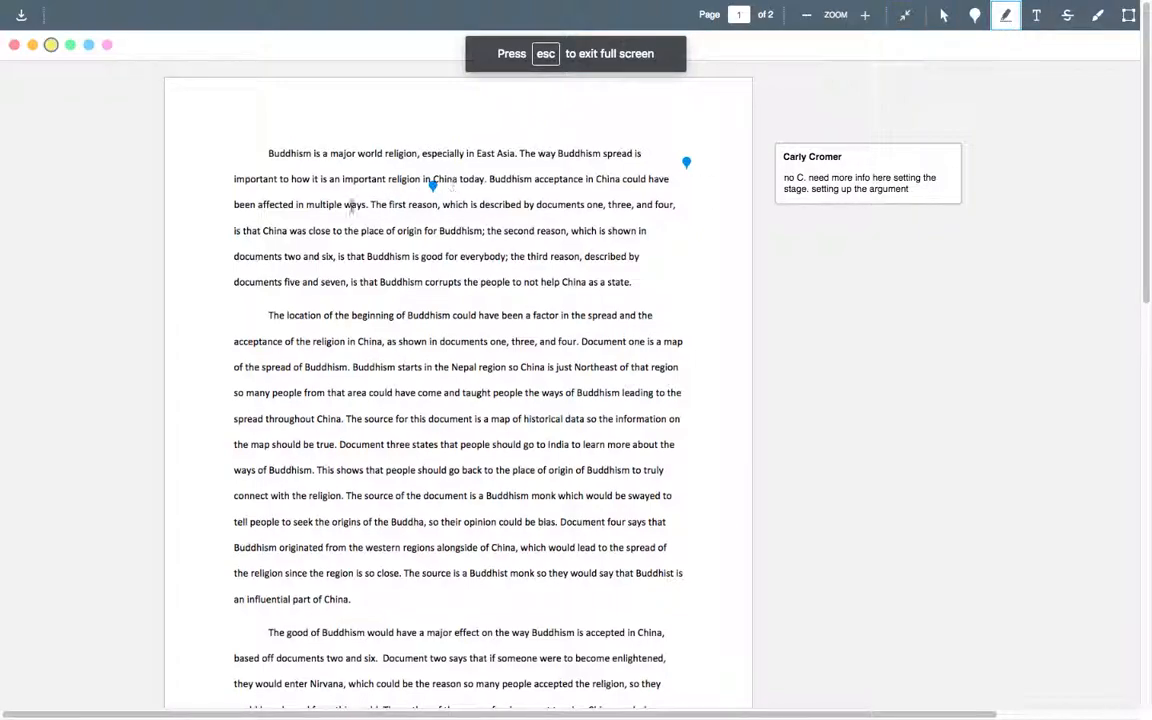
drag(335, 204, 396, 231)
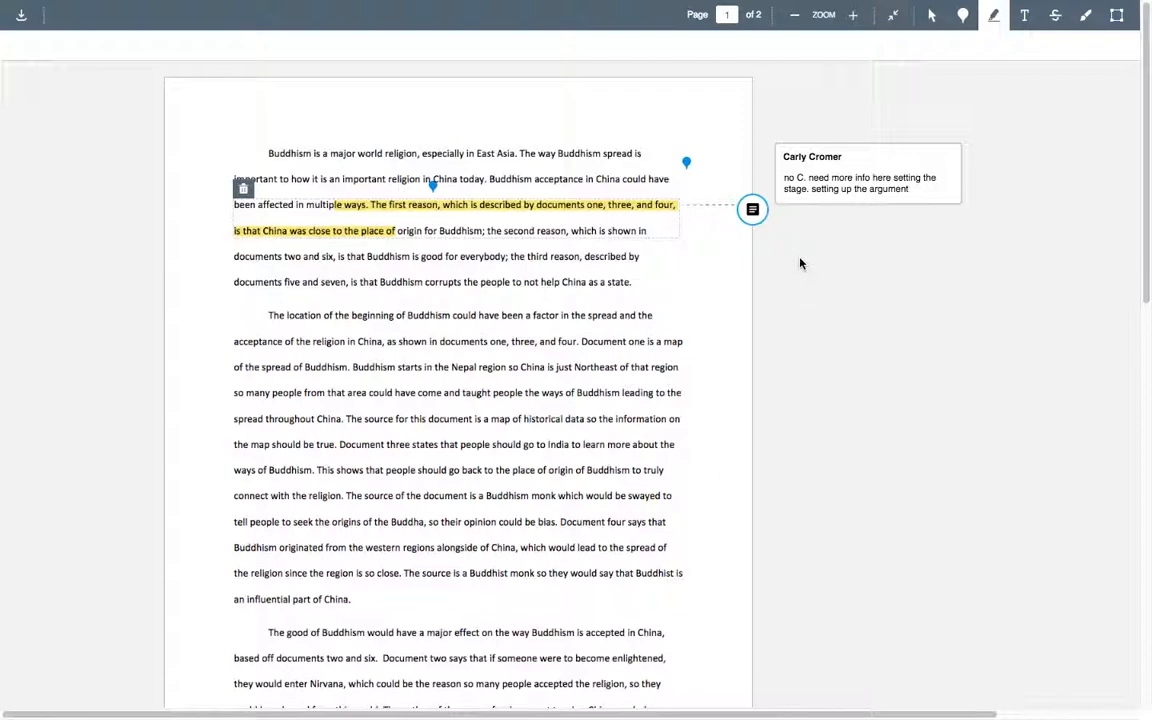
click(752, 209)
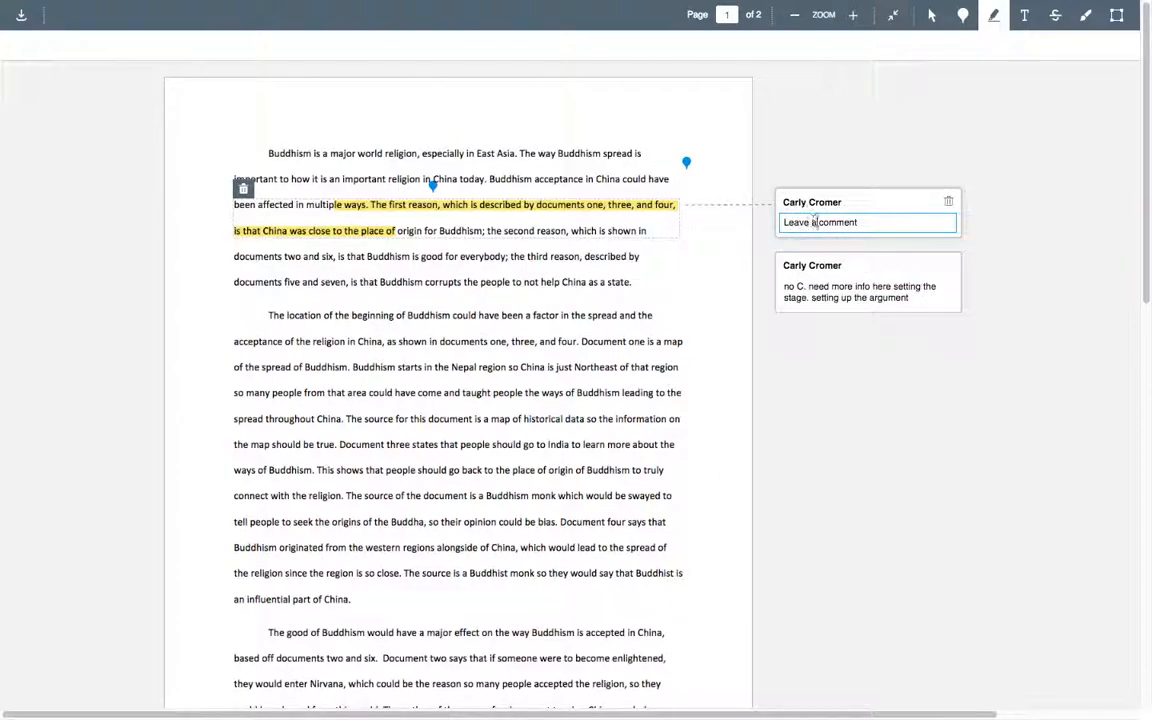
Delete the highlight's empty comment and the yellow highlight itself, restoring the full-screen preview after each deletion
click(949, 201)
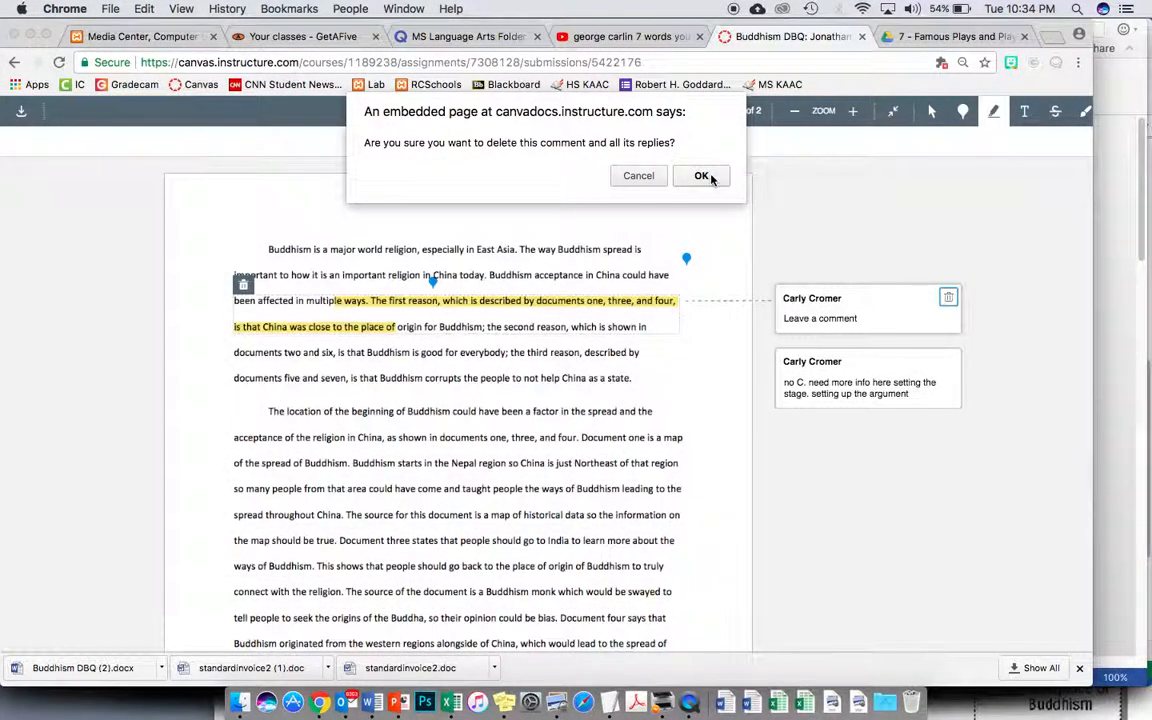
click(703, 176)
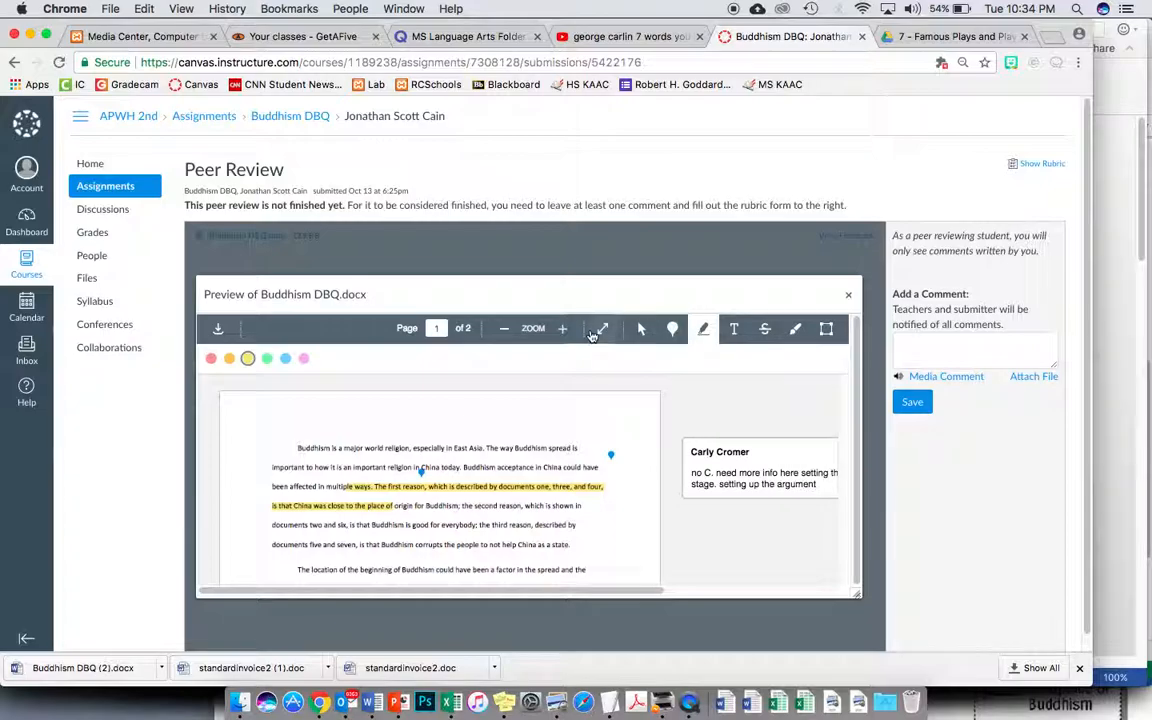
click(602, 329)
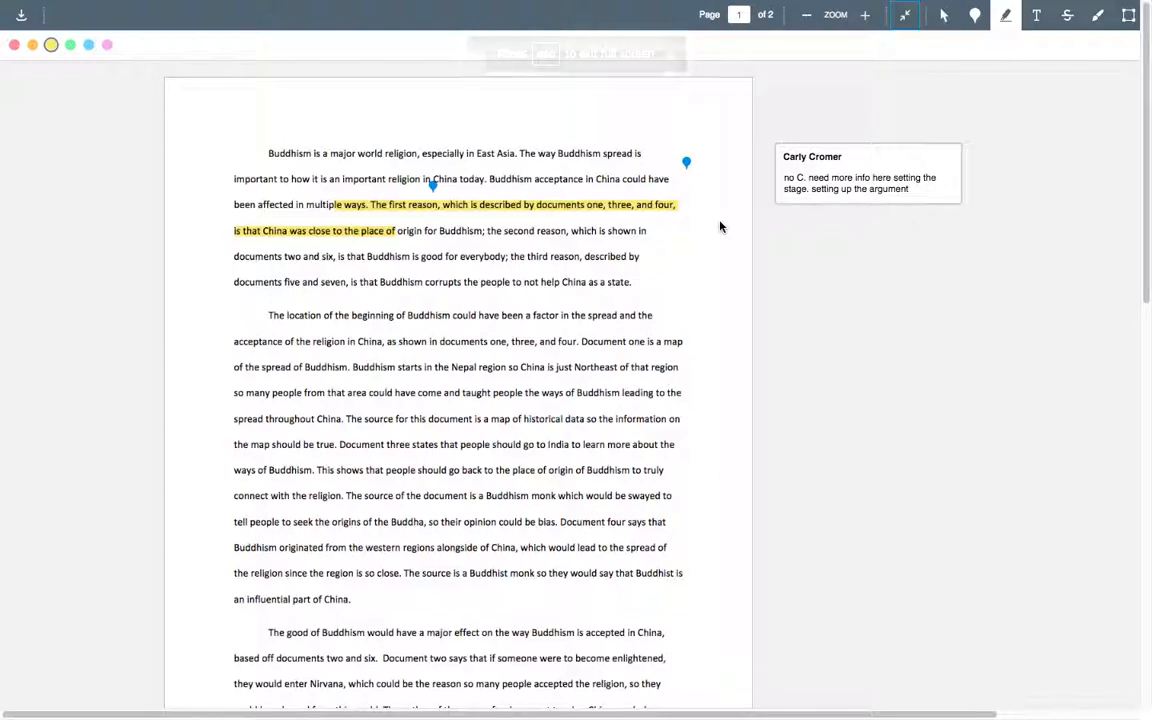
click(570, 207)
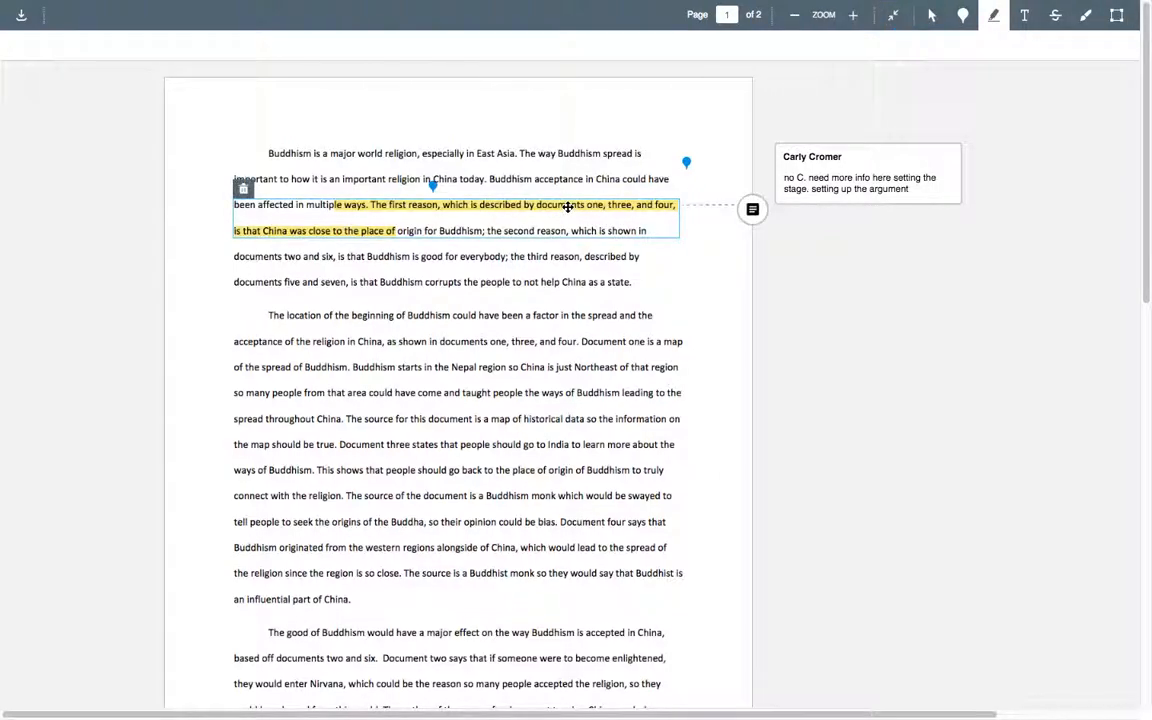
click(243, 189)
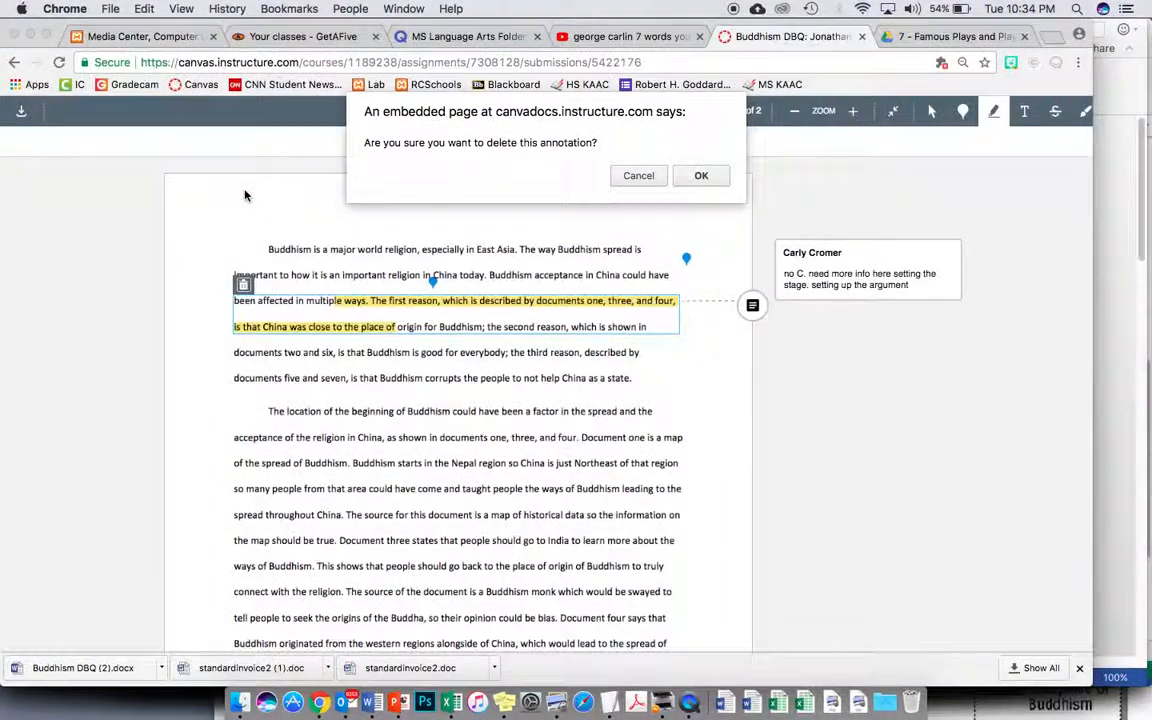
click(701, 175)
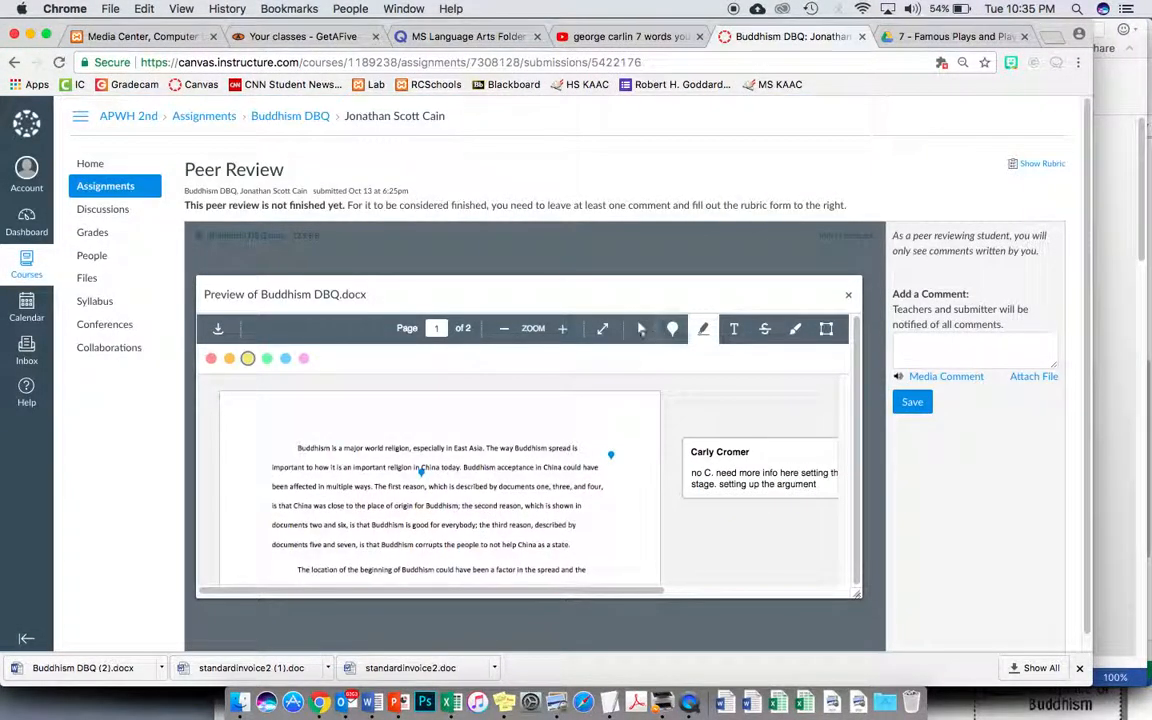
click(602, 328)
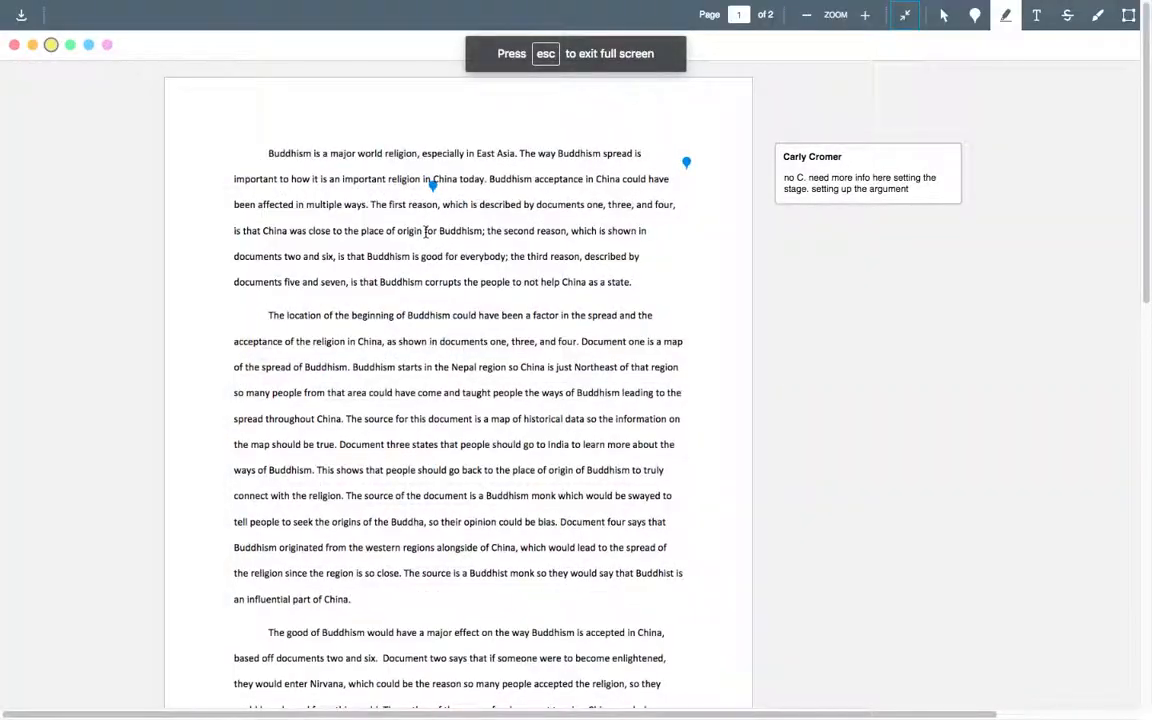
Select the point annotation tool and look through both pages of the submission for places that need comments
click(975, 15)
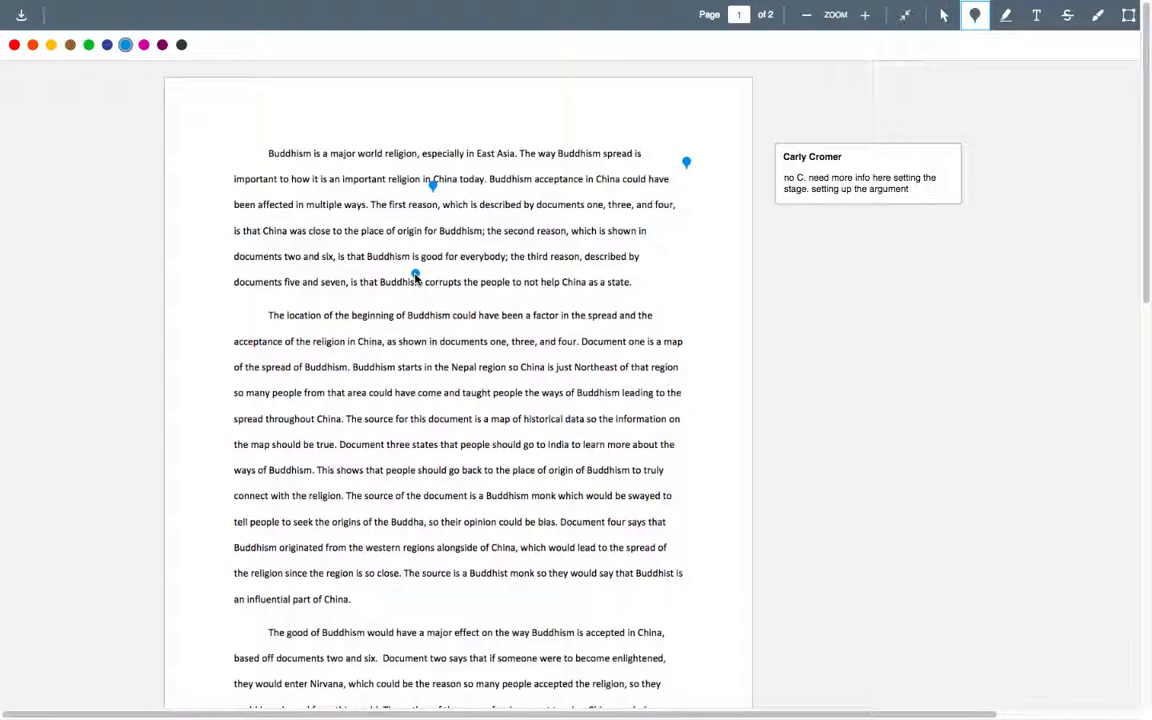
click(581, 264)
scroll(579, 268, down, 5)
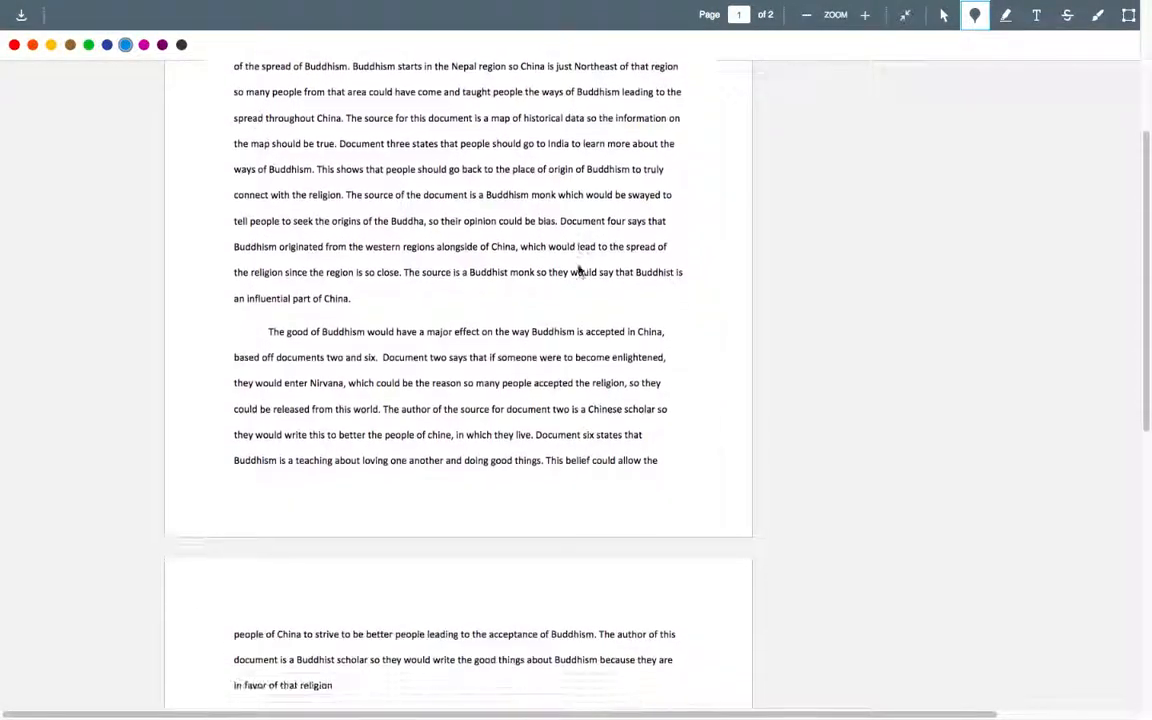
scroll(578, 270, down, 4)
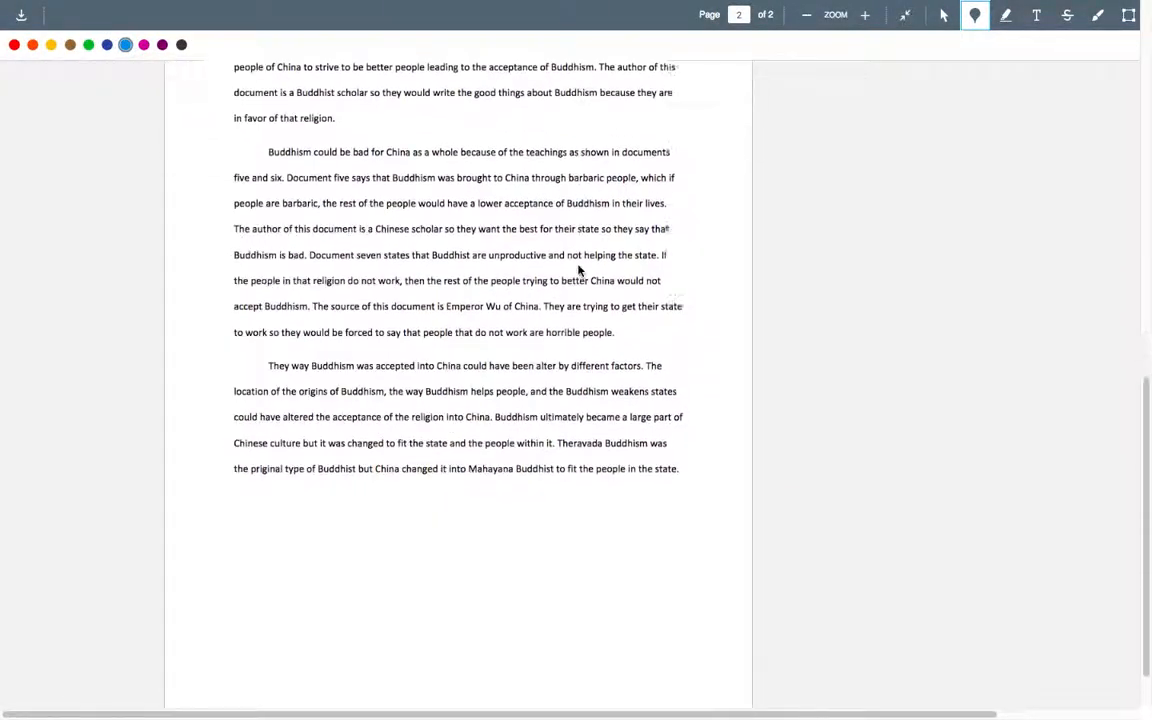
scroll(578, 270, up, 1)
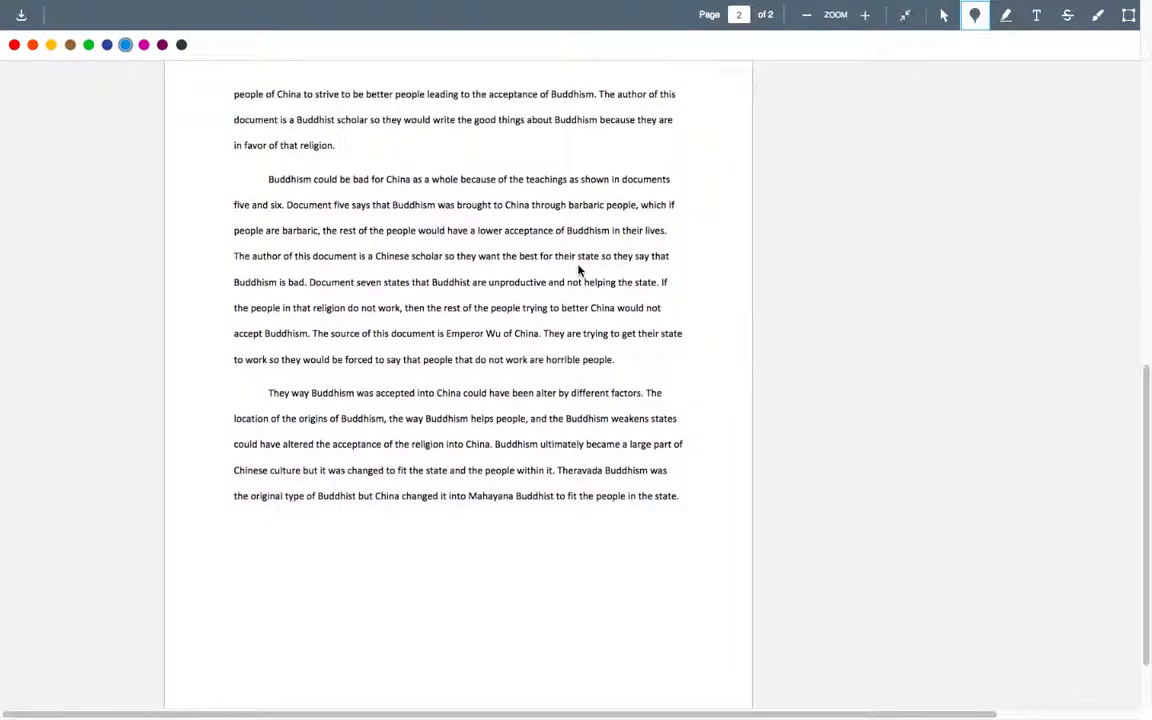
click(743, 393)
scroll(672, 358, up, 3)
scroll(672, 460, up, 7)
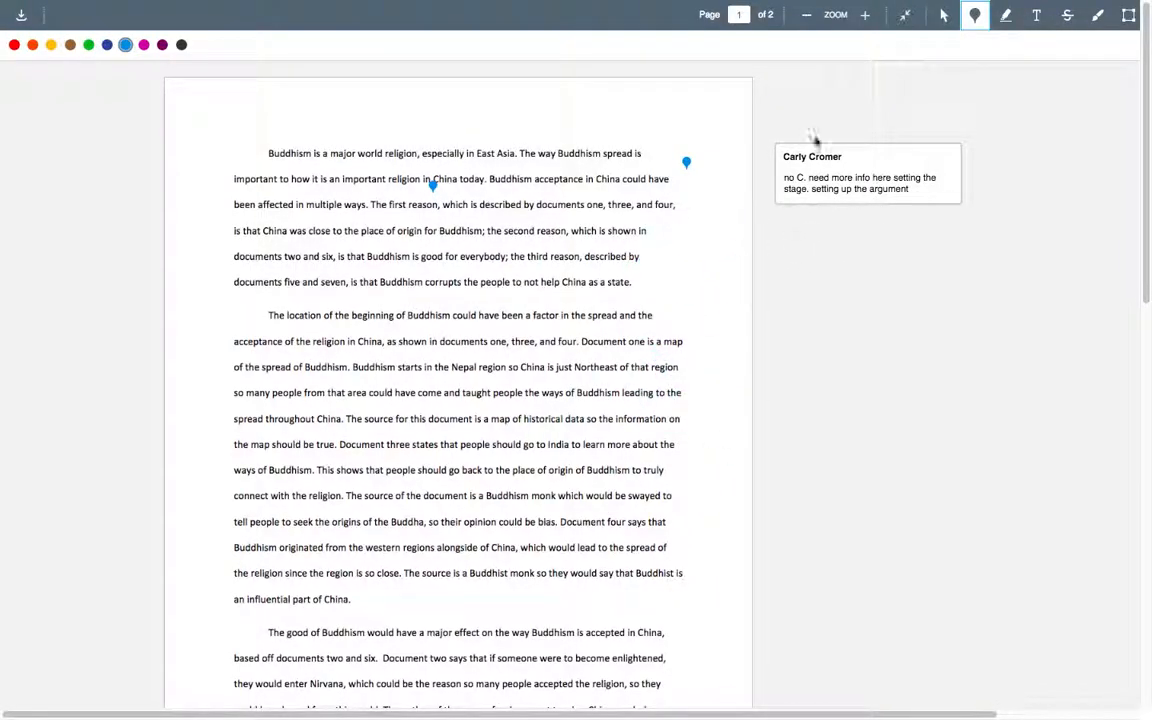
Exit the full-screen preview and locate the rubric link on the peer review page
click(905, 17)
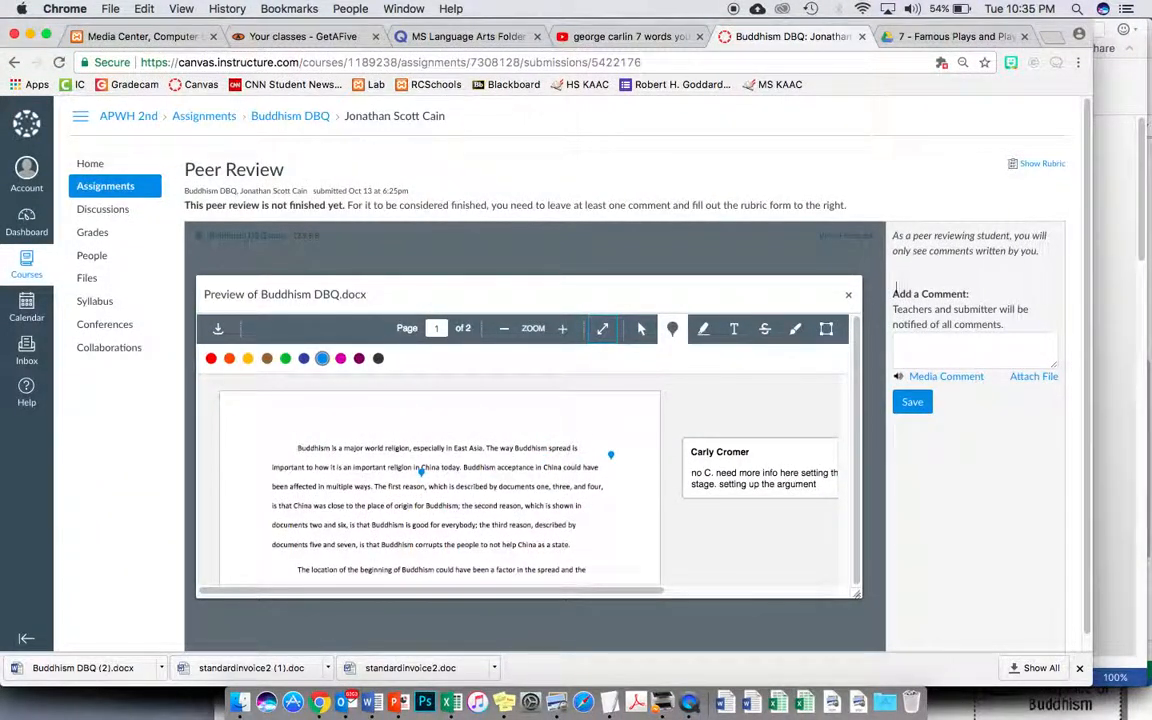
key(super+equal)
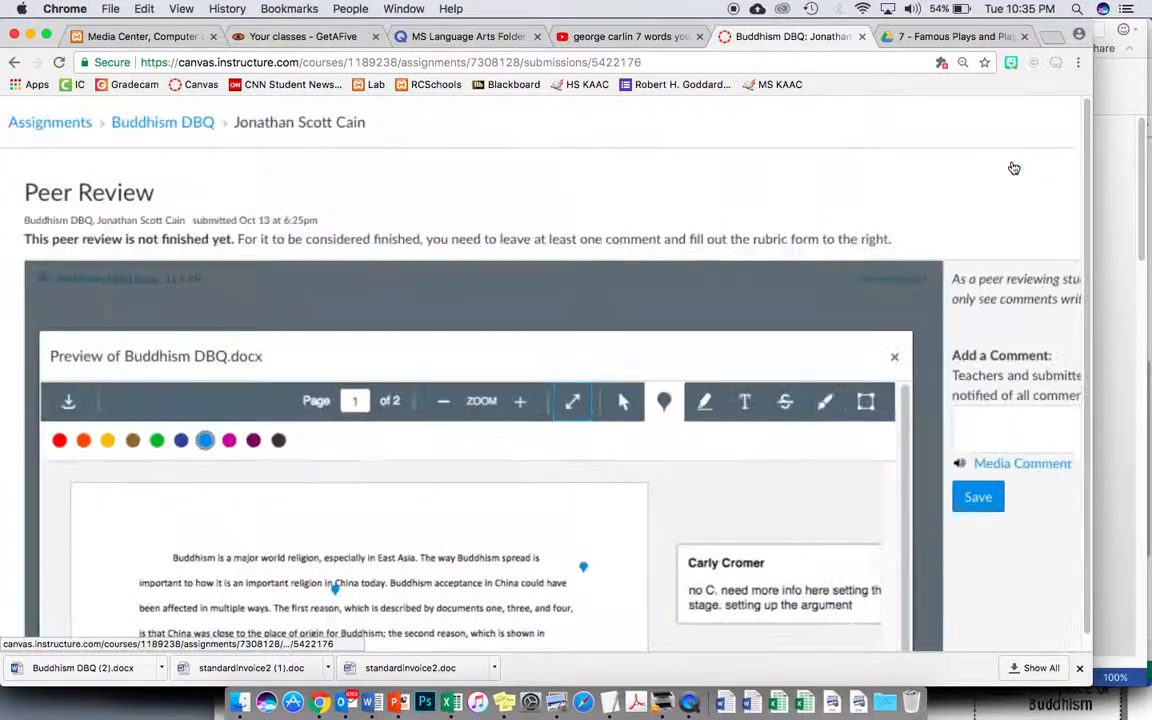
scroll(1013, 167, up, 3)
scroll(1013, 167, right, 3)
scroll(1007, 170, down, 5)
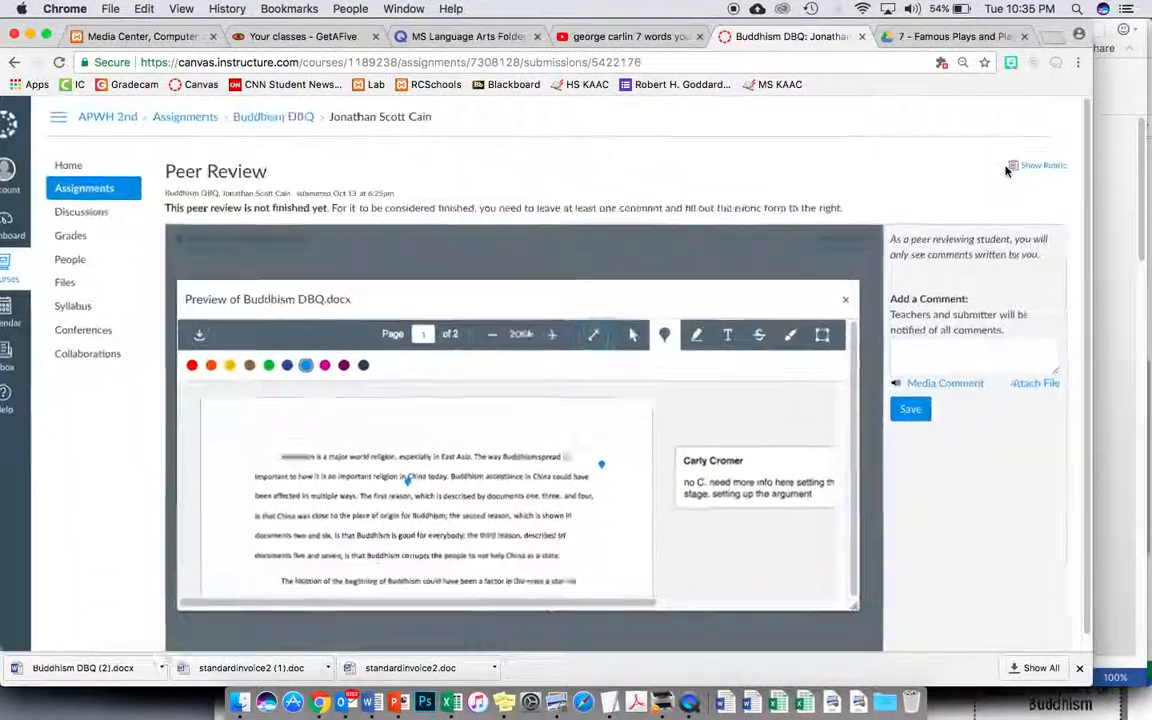
Open the rubric and rate Thesis as No Marks (0.0 pts) and Contextualization as Full Marks (1.0 pts)
click(1038, 170)
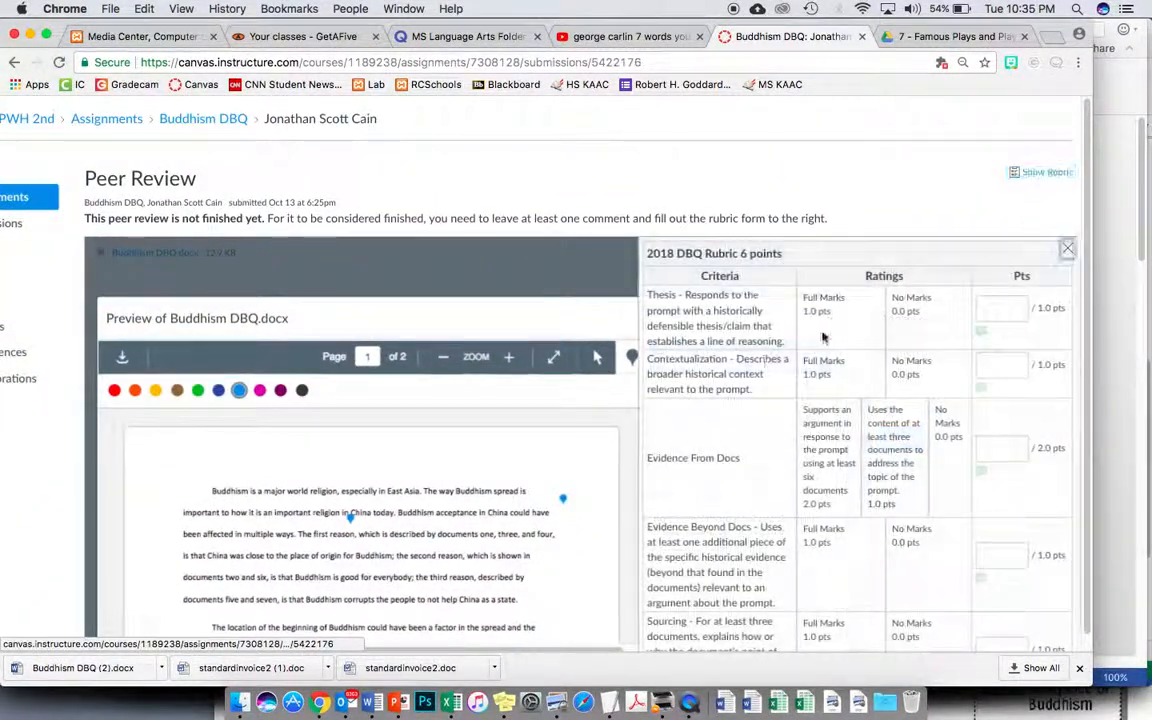
click(807, 468)
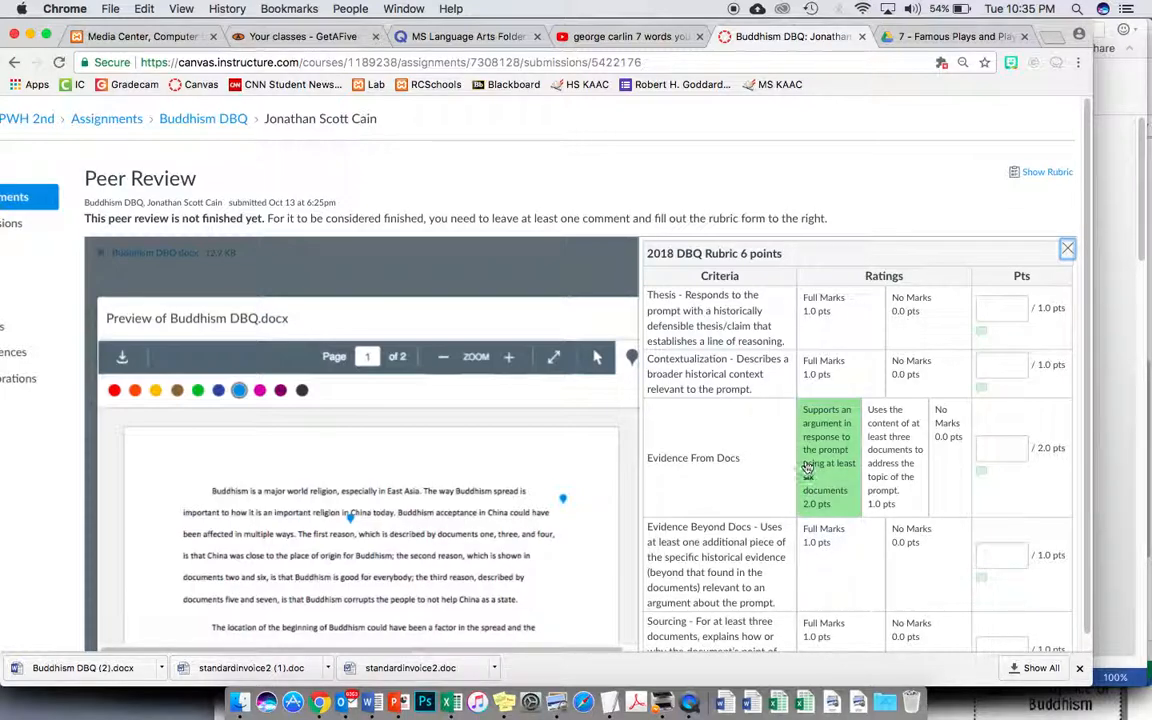
click(933, 309)
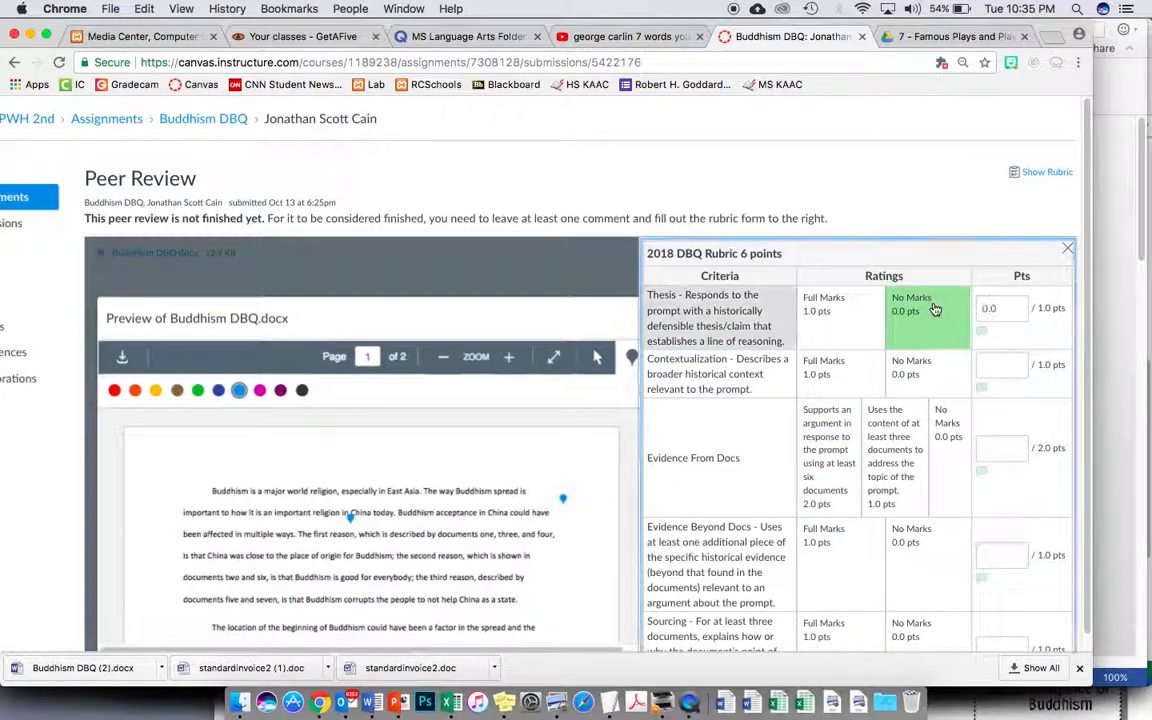
click(858, 376)
Rate Evidence From Docs 2.0 pts, Evidence Beyond Docs No Marks (0.0 pts) and Sourcing Full Marks (1.0 pts) in the rubric
scroll(855, 305, down, 3)
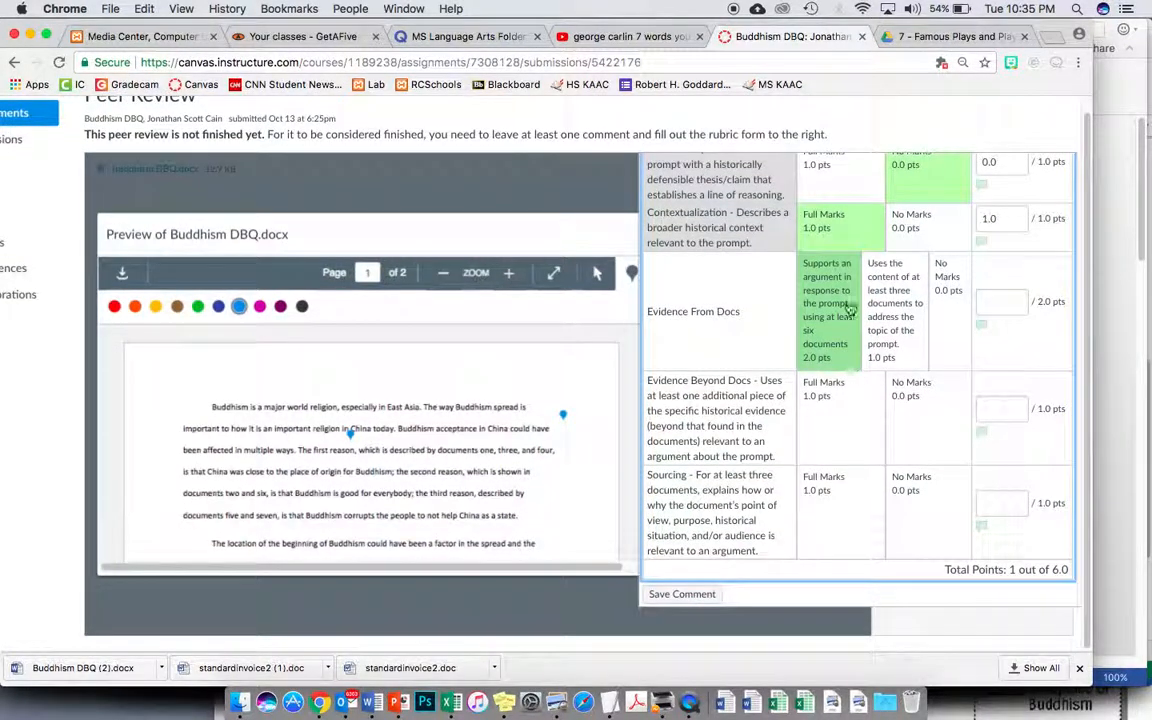
click(850, 307)
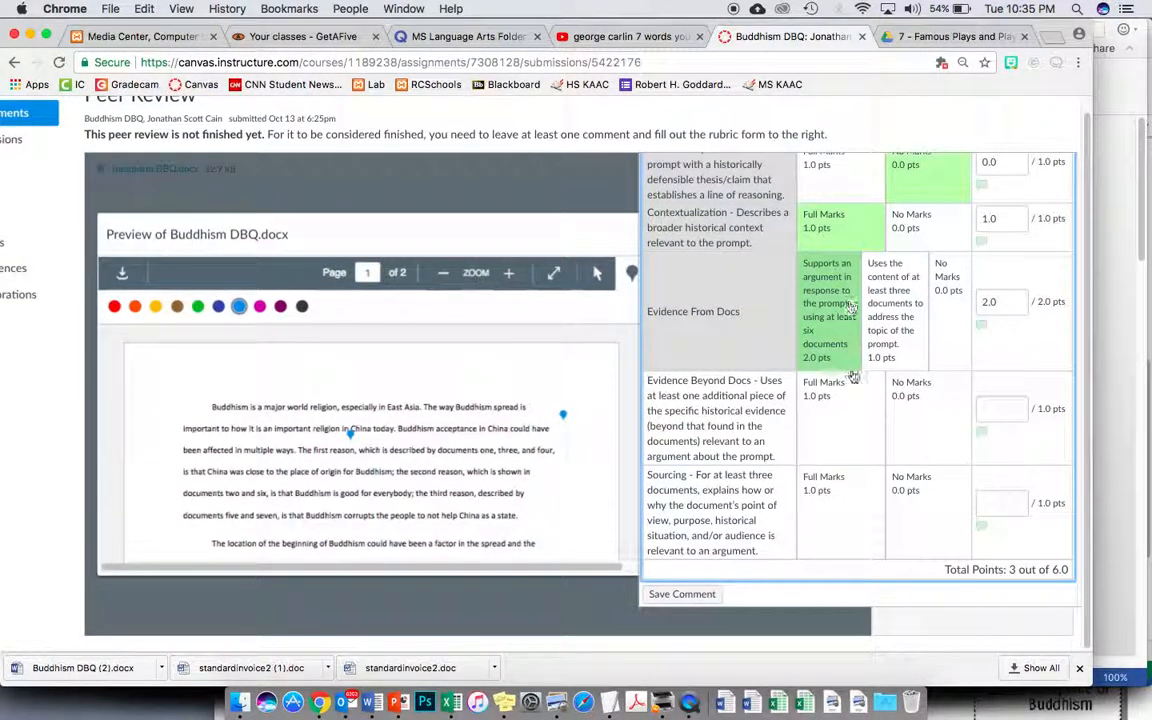
click(925, 437)
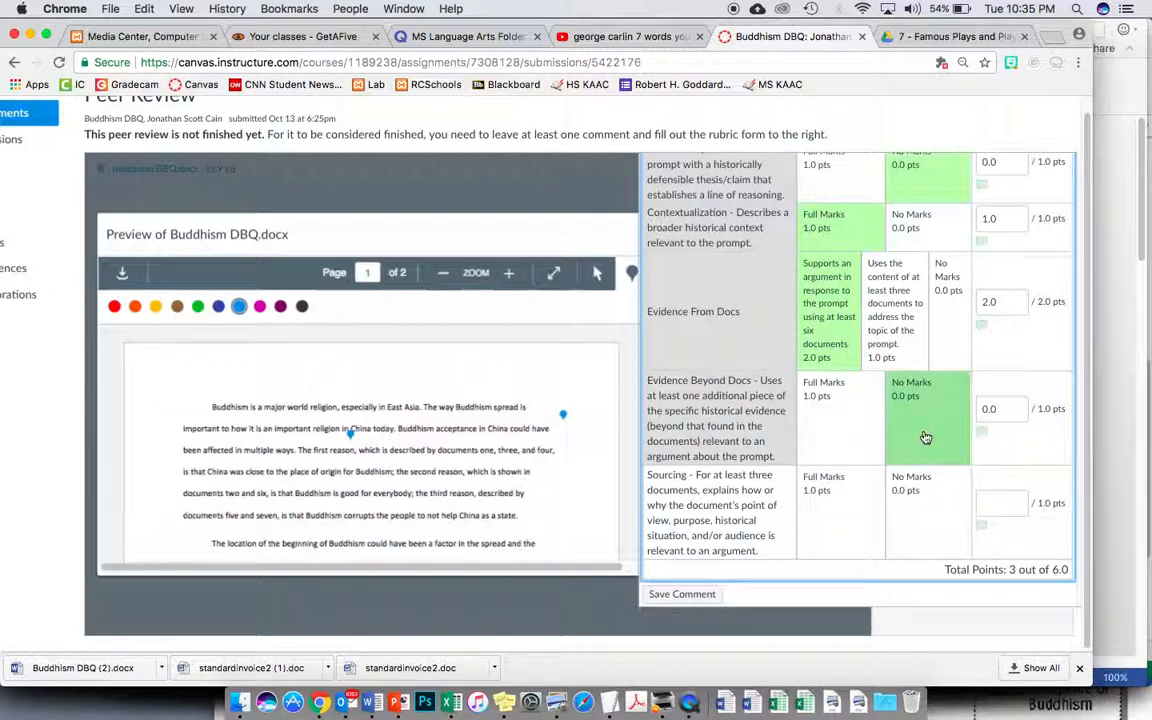
click(830, 500)
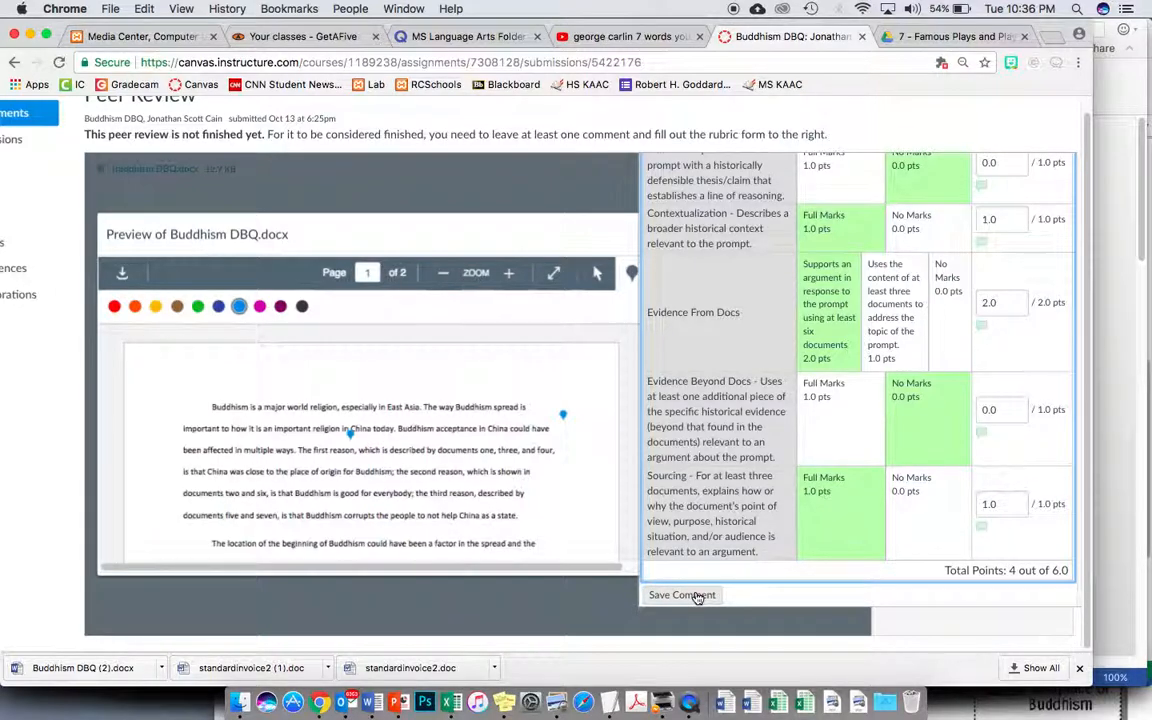
Look over the filled-in rubric ratings and close the rubric without saving it
scroll(698, 597, up, 4)
scroll(887, 428, down, 4)
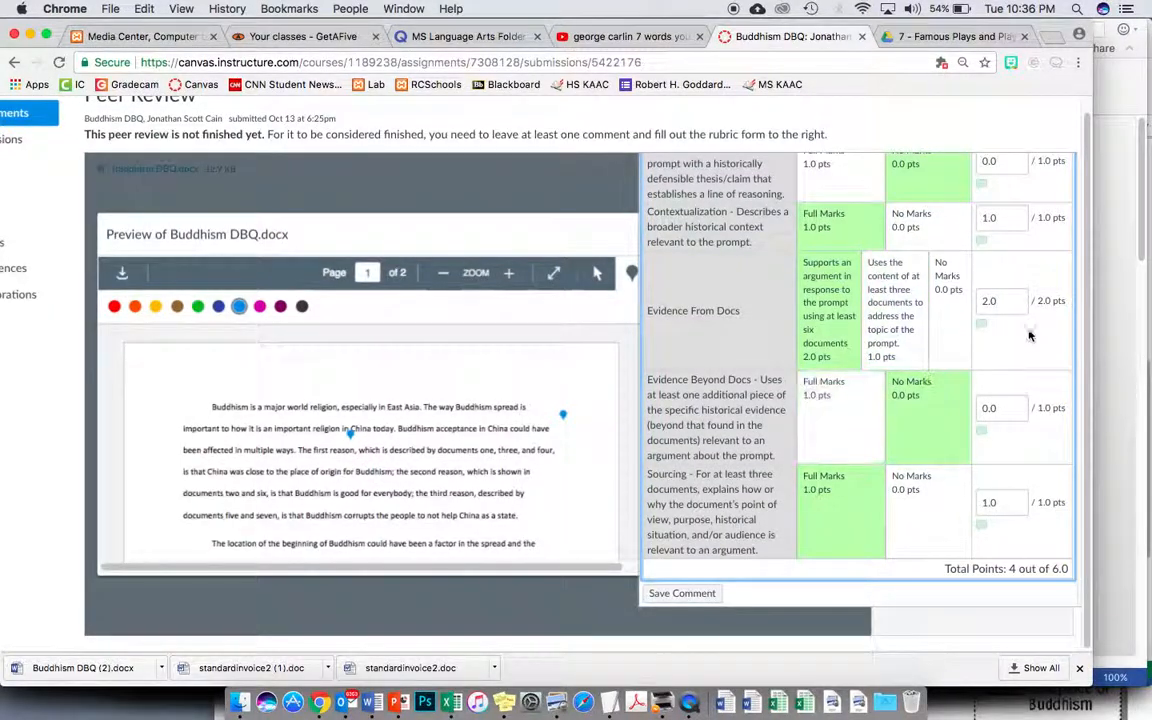
scroll(1040, 290, up, 2)
click(1068, 253)
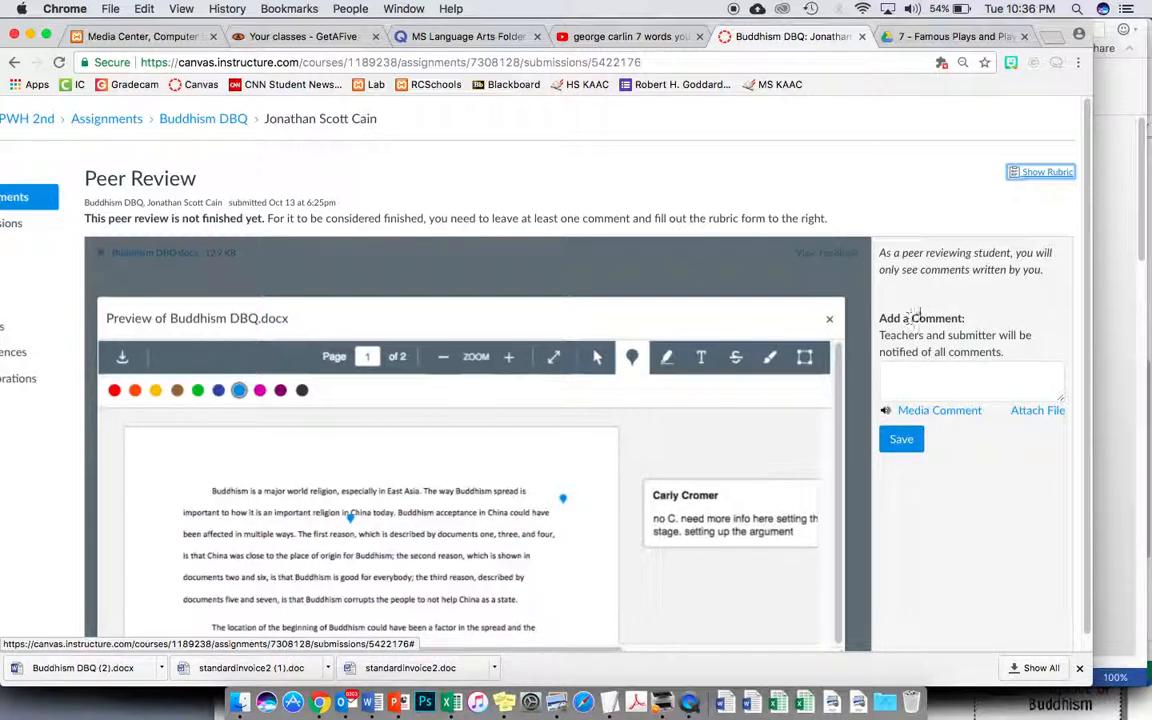
Draft a review comment beginning "in this box, you should put something summing up how the student did on their paper", mentioning things they can fix
click(905, 376)
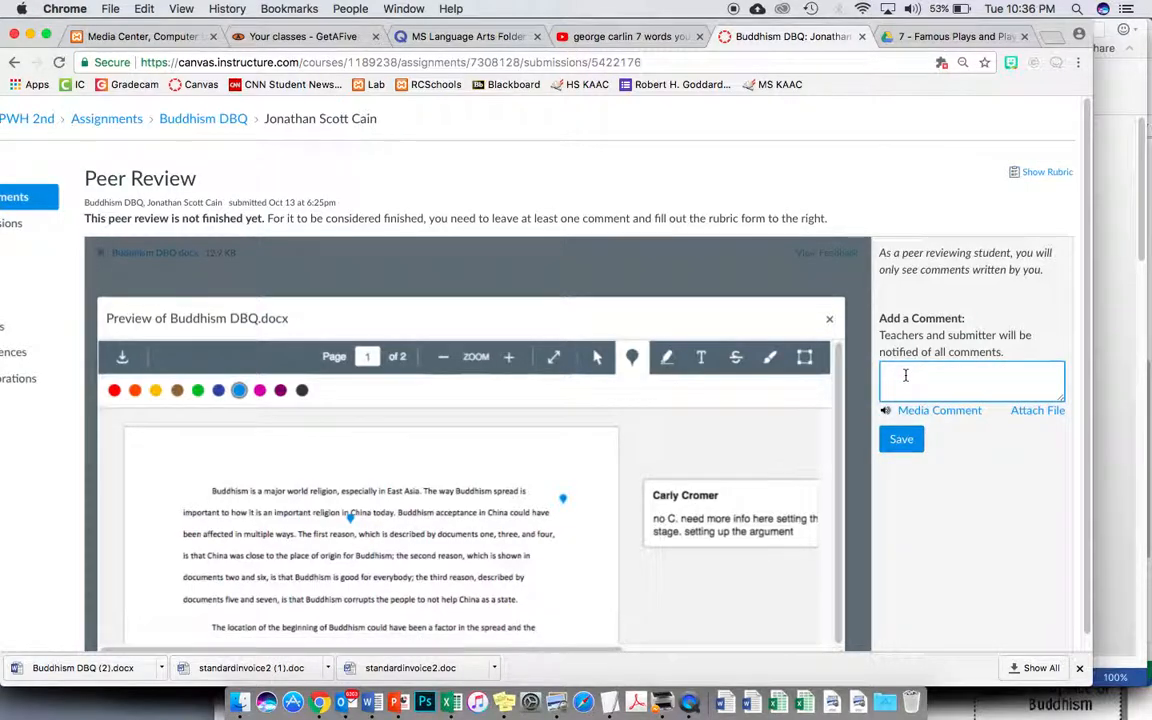
text(in this box, you should put somethin)
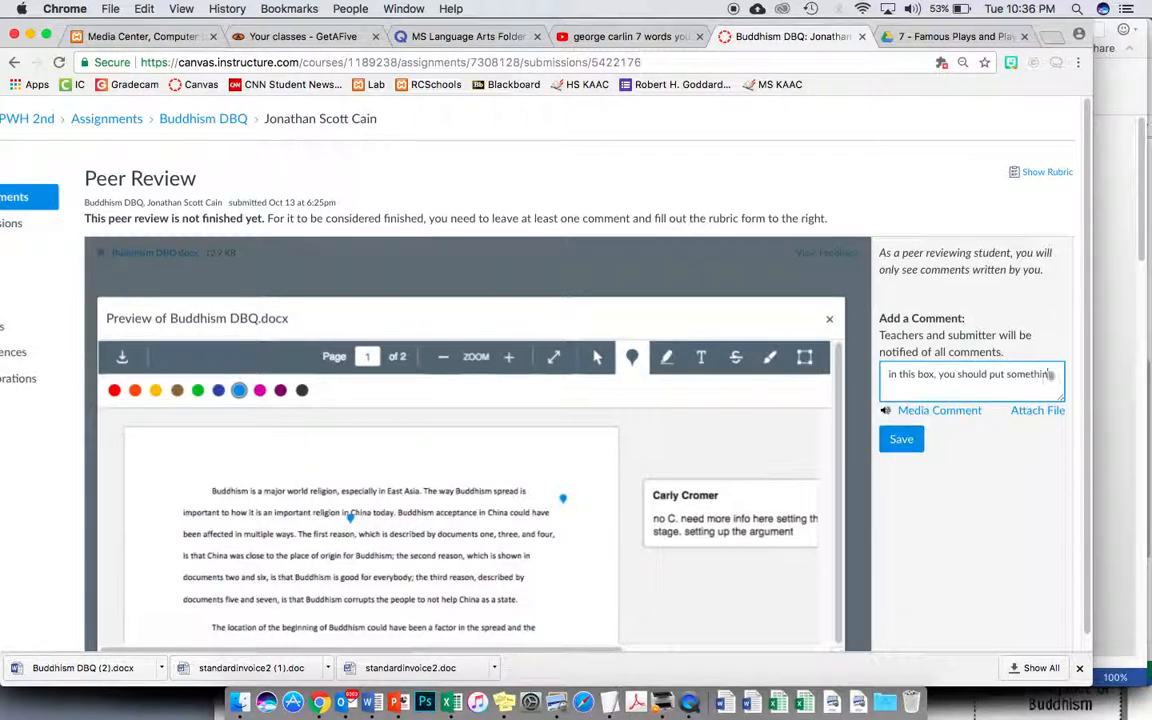
text(g summing up how the student did on their paper. s)
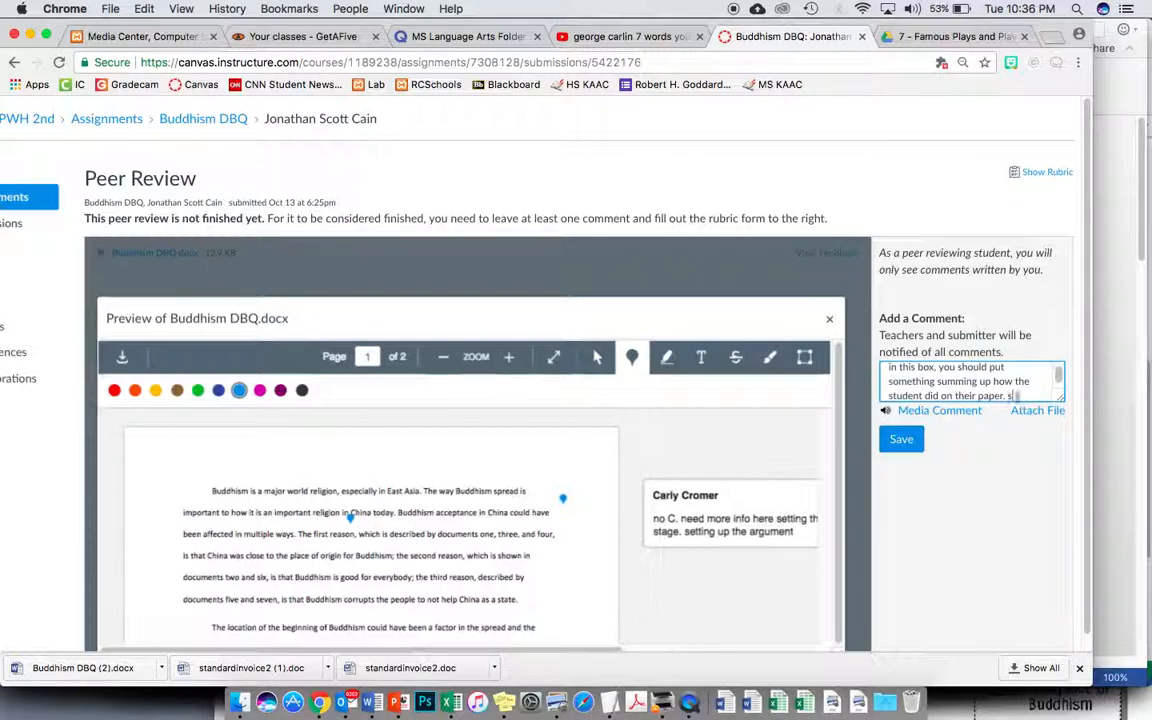
key(BackSpace)
text(things they can fix and so on and so on.)
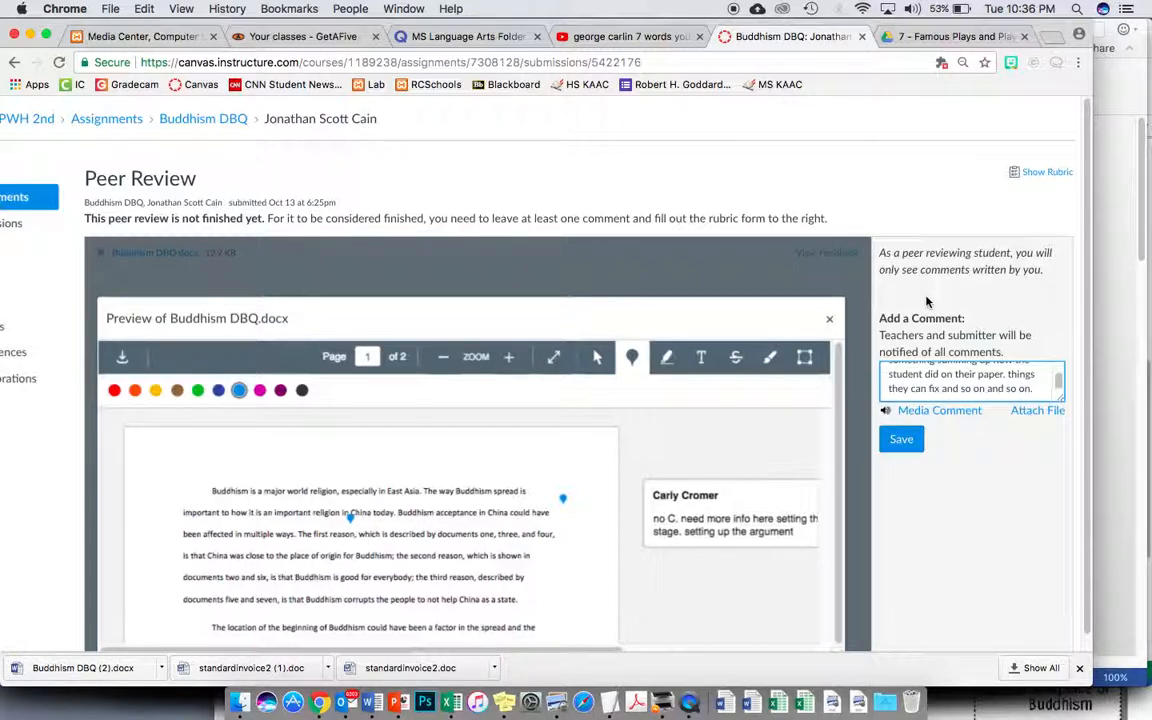
Clear the whole unsaved draft from the peer review's comment field
scroll(926, 302, left, 2)
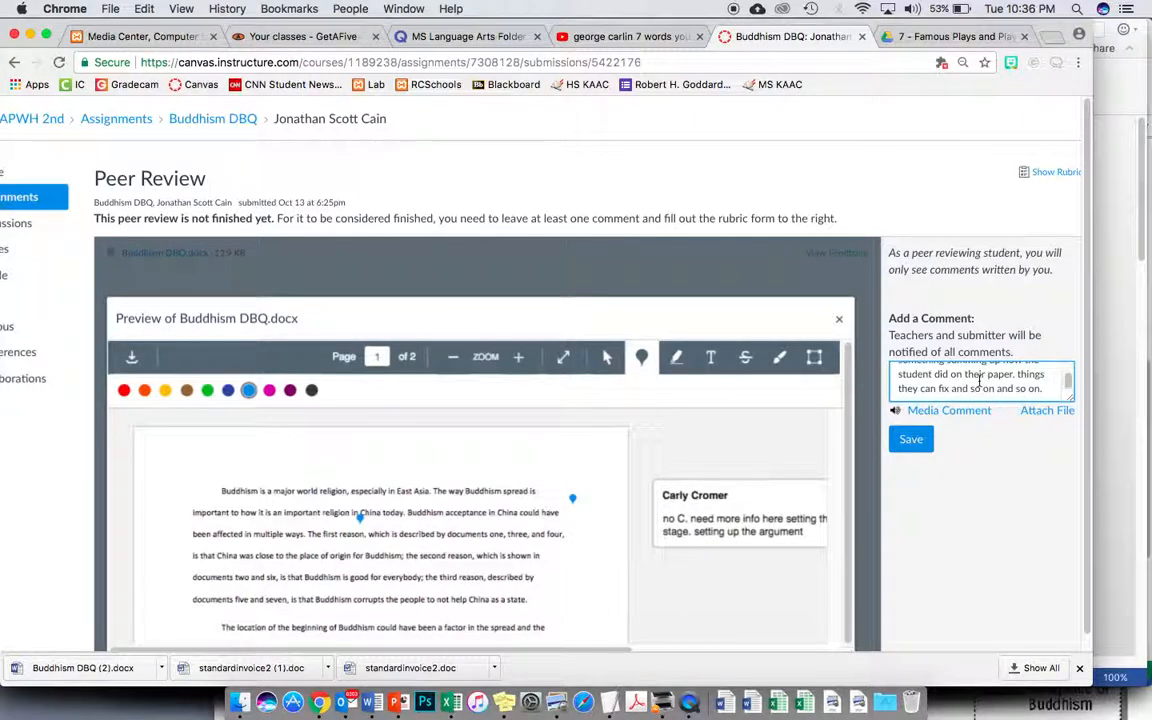
triple_click(980, 380)
key(BackSpace)
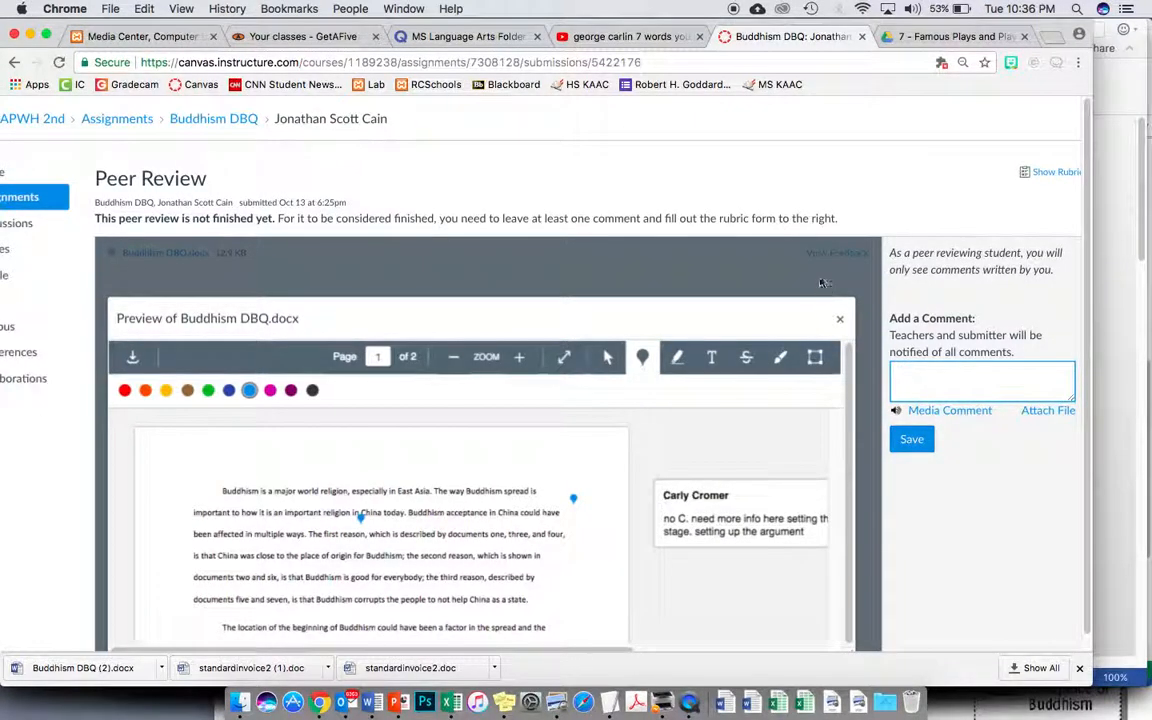
Close the preview of Buddhism DBQ.docx and go to the APWH 2nd course home page
click(840, 320)
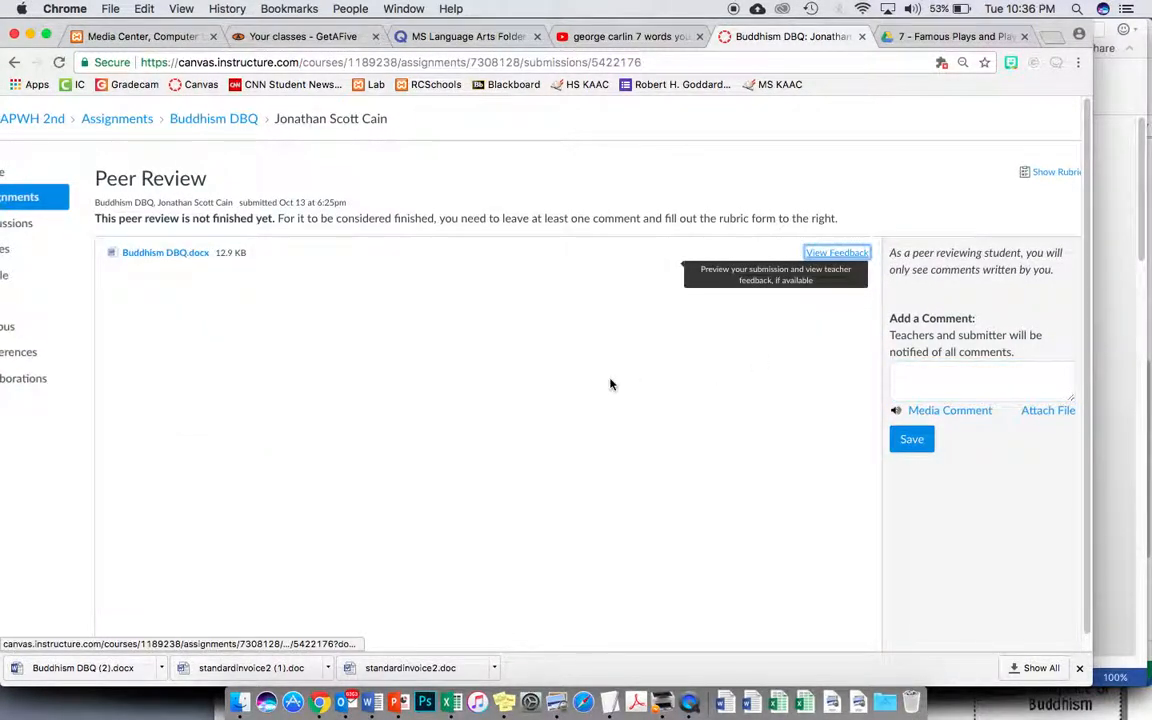
scroll(560, 416, left, 5)
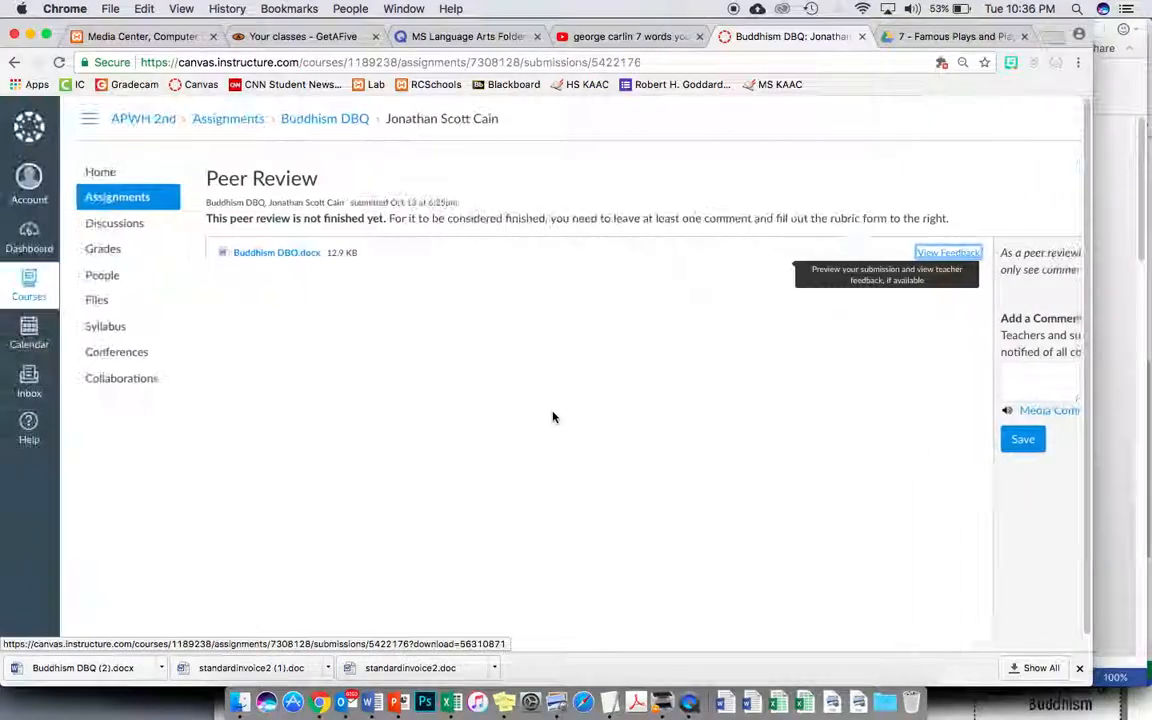
click(24, 288)
click(138, 158)
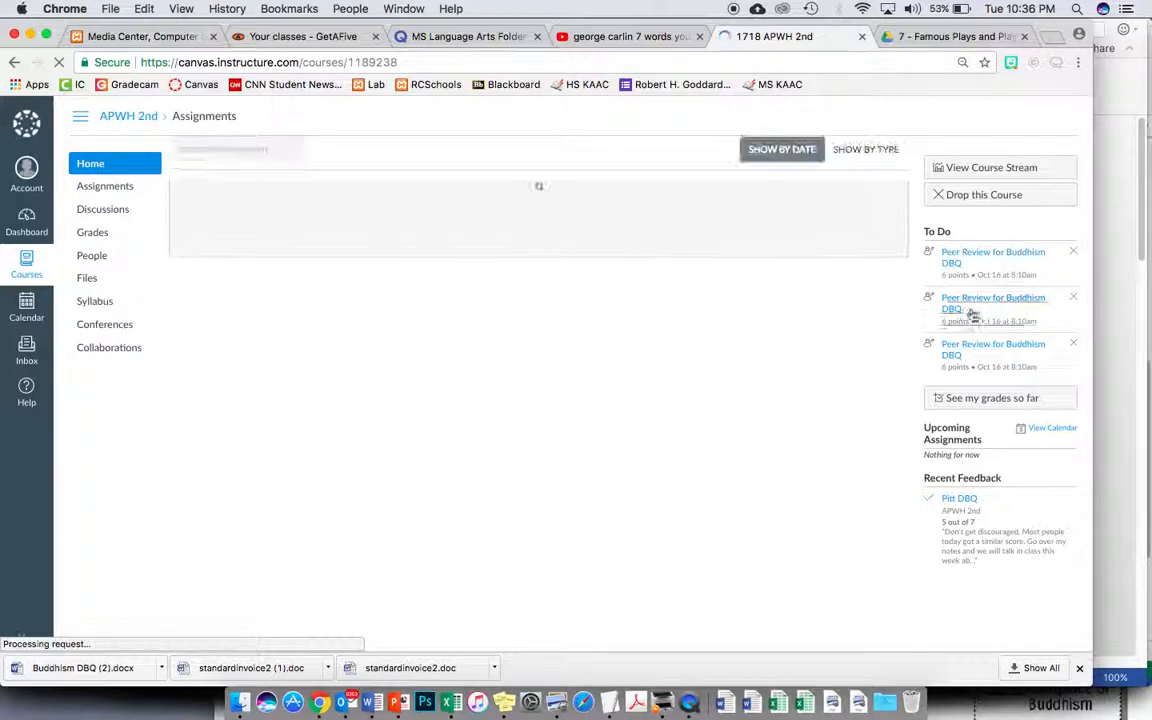